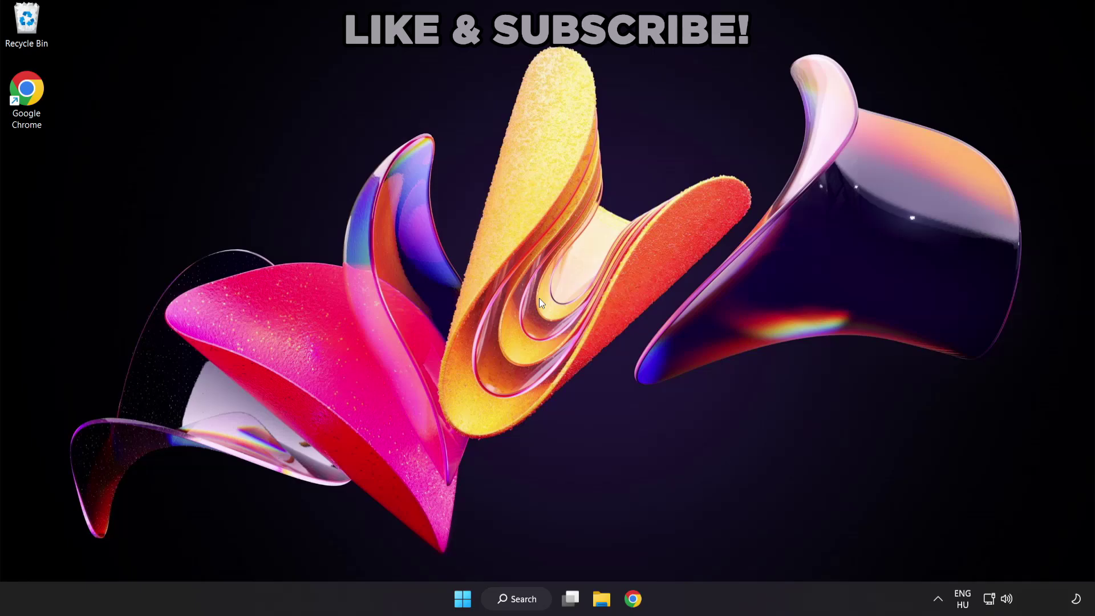
Step: Search Windows for 'device manager' and open Device Manager from the best match
{"action": "left_click", "coordinate": [529, 604]}
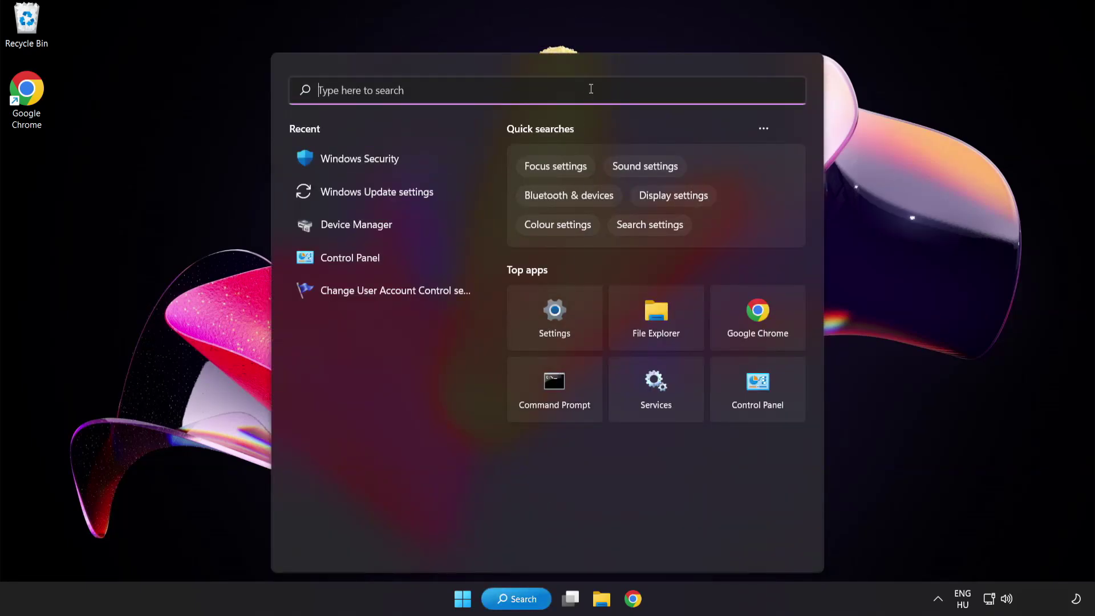
{"action": "type", "text": "device ma"}
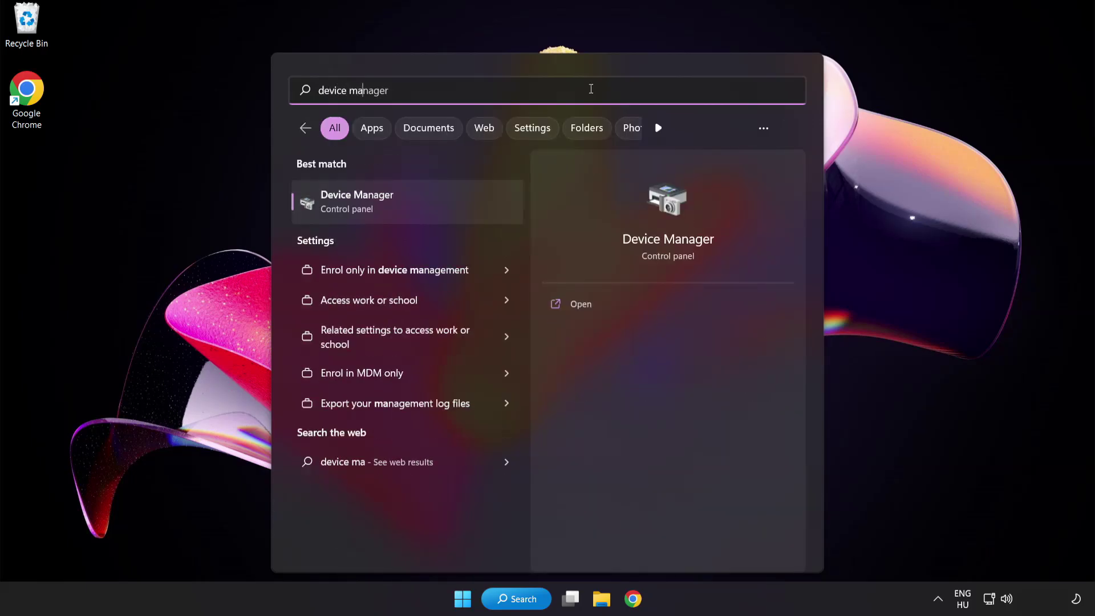
{"action": "type", "text": "nager"}
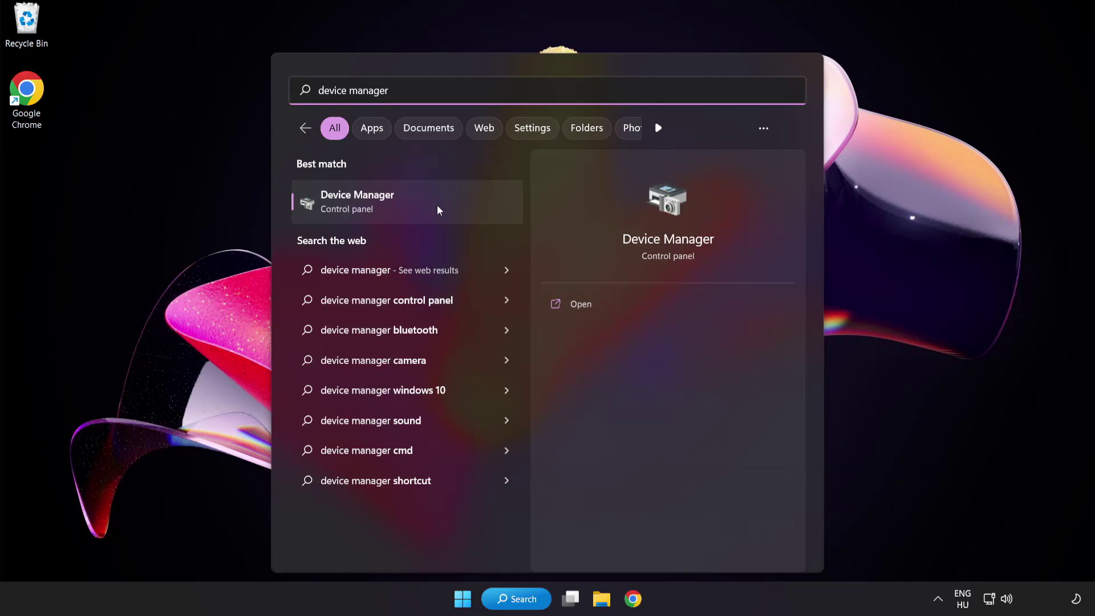
{"action": "left_click", "coordinate": [437, 206]}
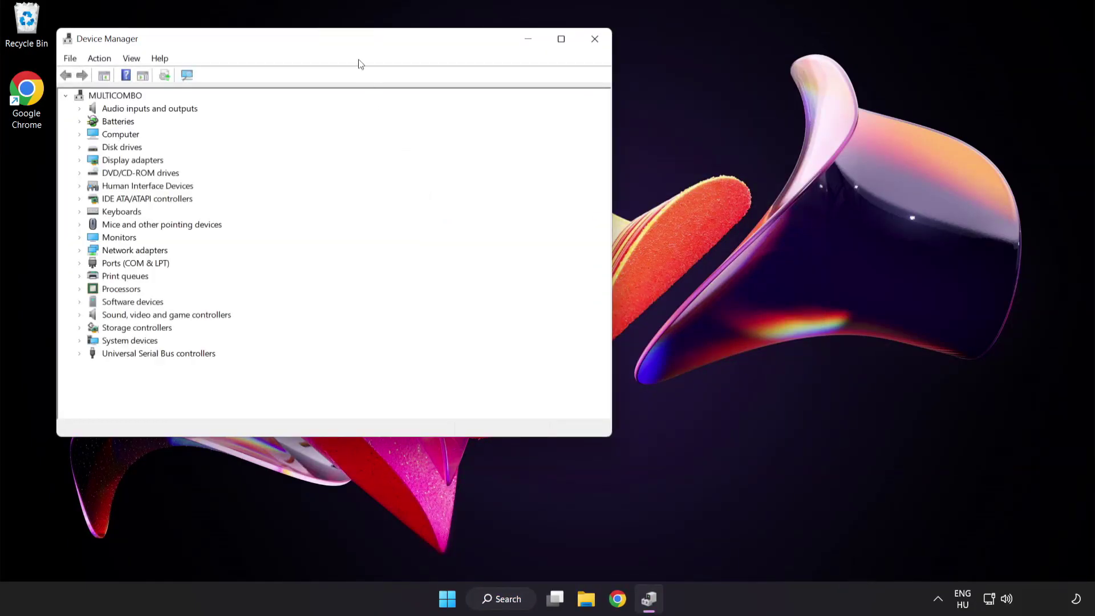
Step: Auto-search driver updates for the VMware SVGA 3D adapter, find it current, and close Device Manager
{"action": "left_click_drag", "start_coordinate": [353, 42], "coordinate": [535, 113]}
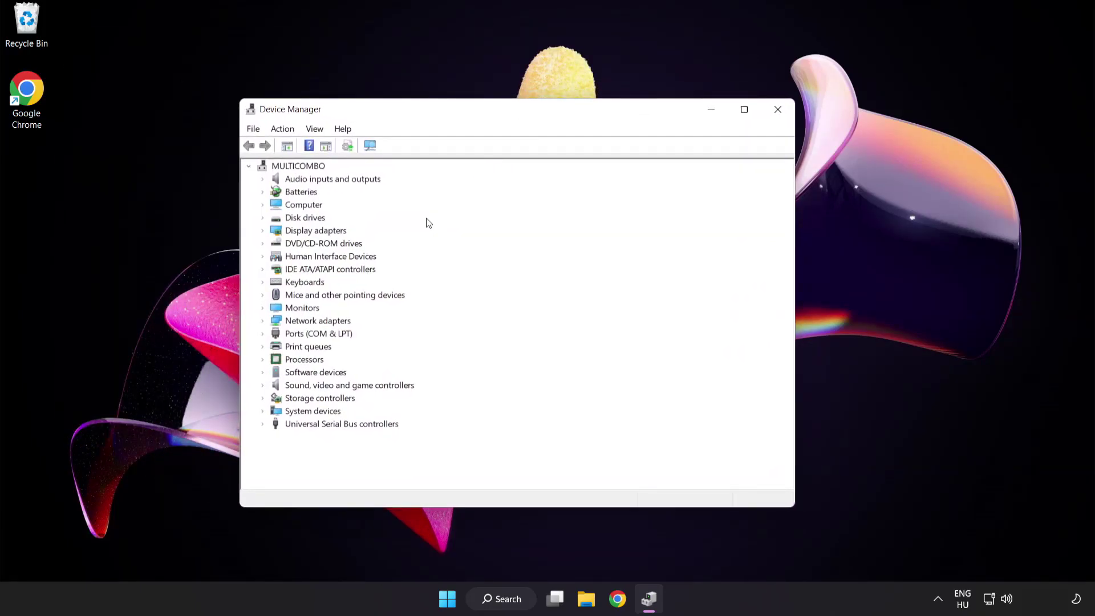
{"action": "left_click", "coordinate": [338, 236]}
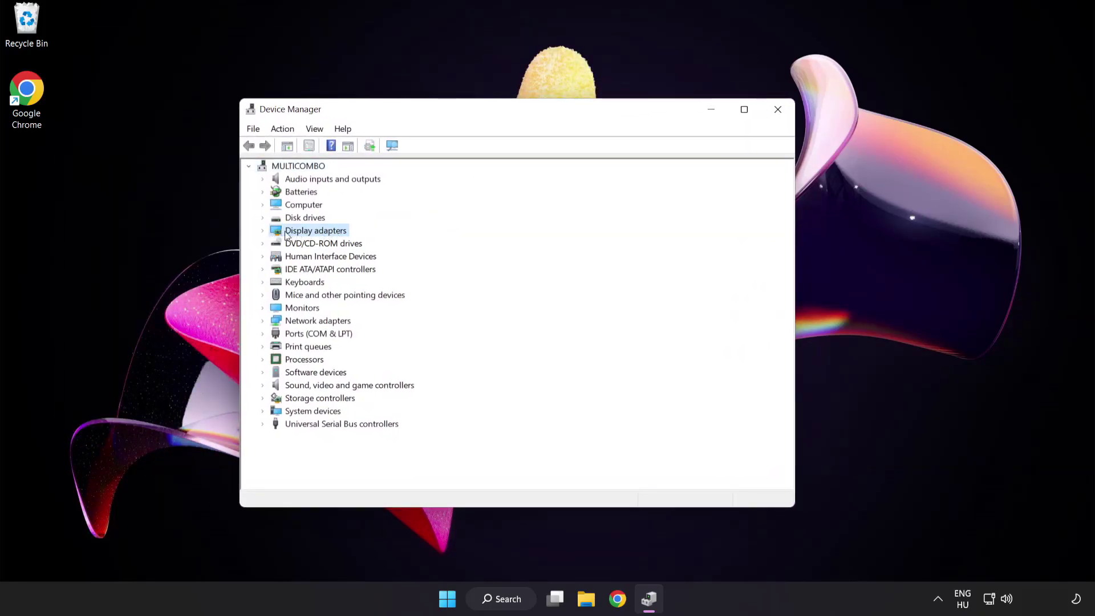
{"action": "left_click", "coordinate": [263, 231]}
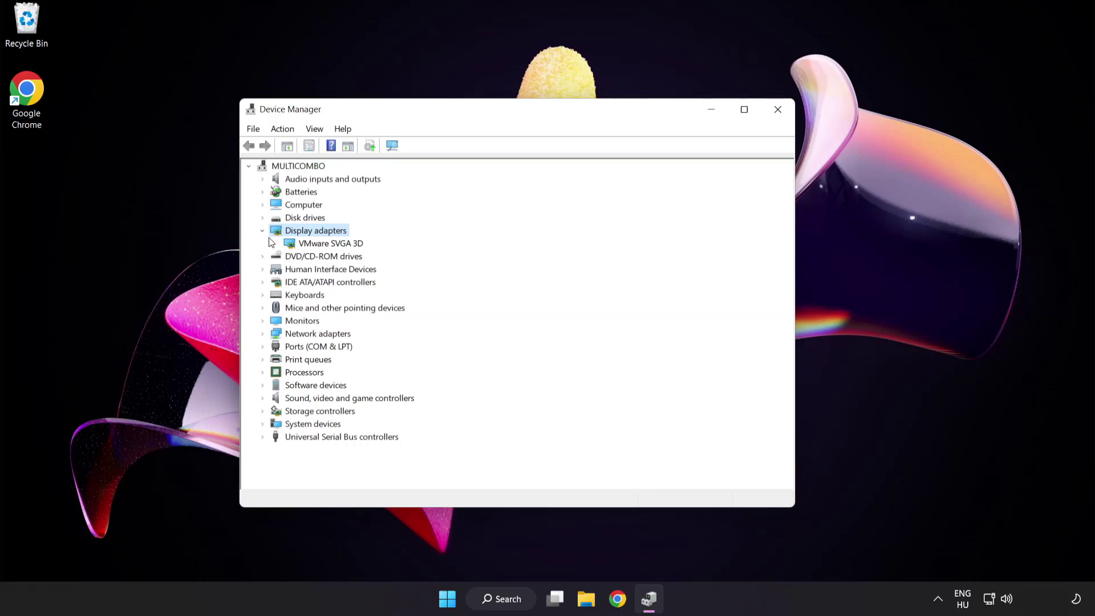
{"action": "left_click", "coordinate": [289, 246]}
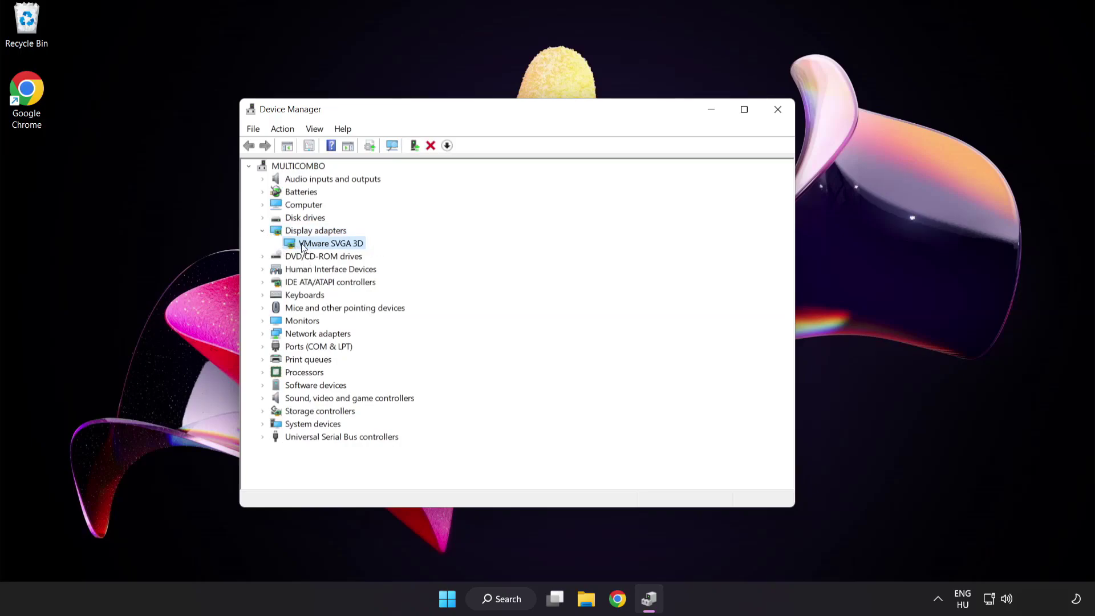
{"action": "right_click", "coordinate": [322, 246]}
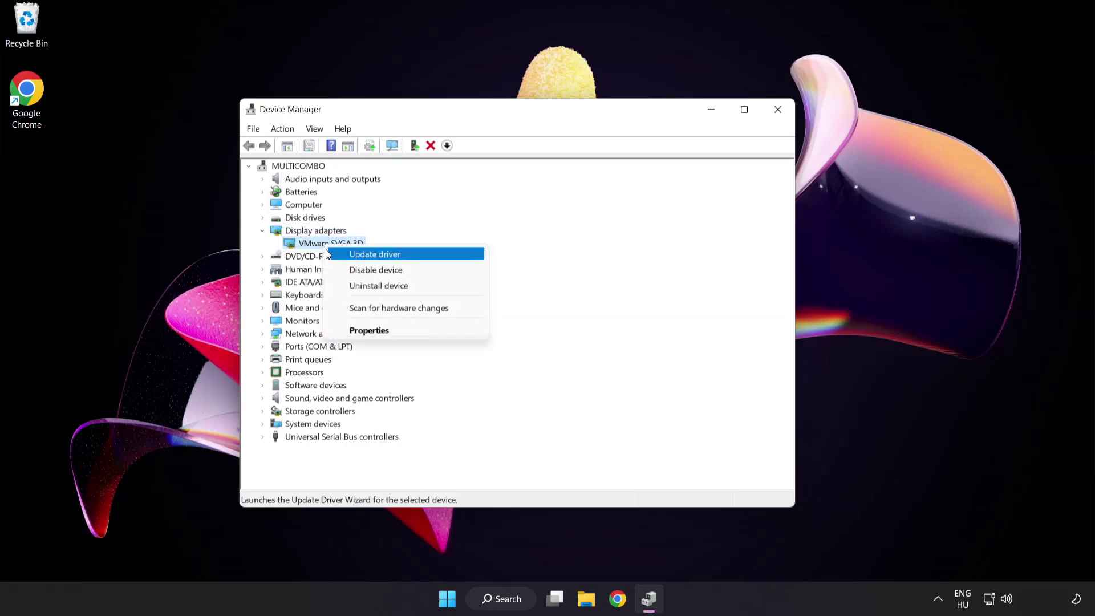
{"action": "left_click", "coordinate": [425, 255]}
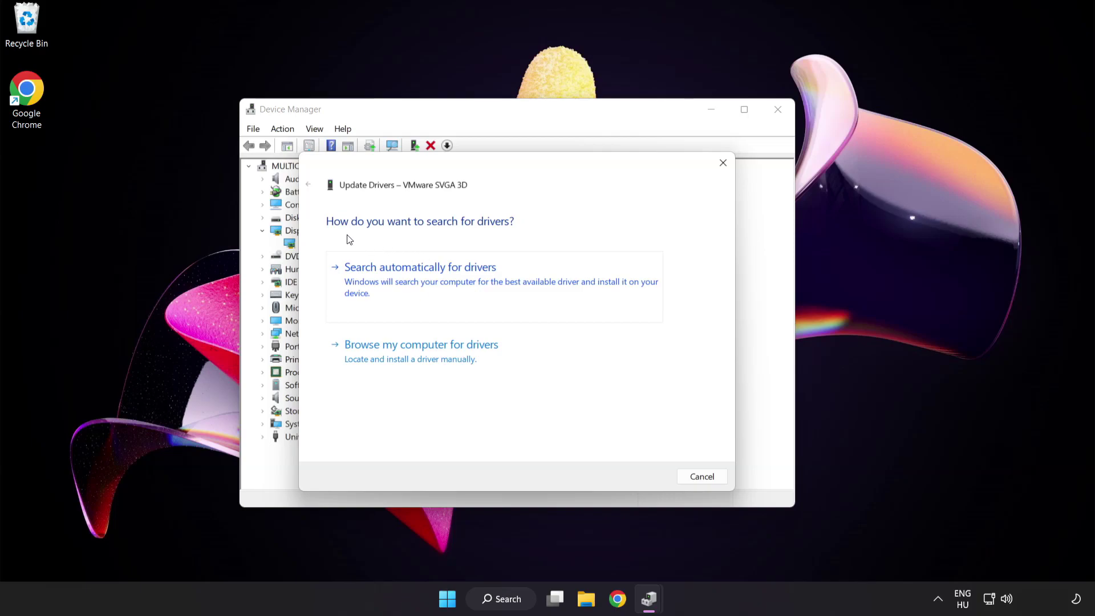
{"action": "left_click", "coordinate": [477, 284]}
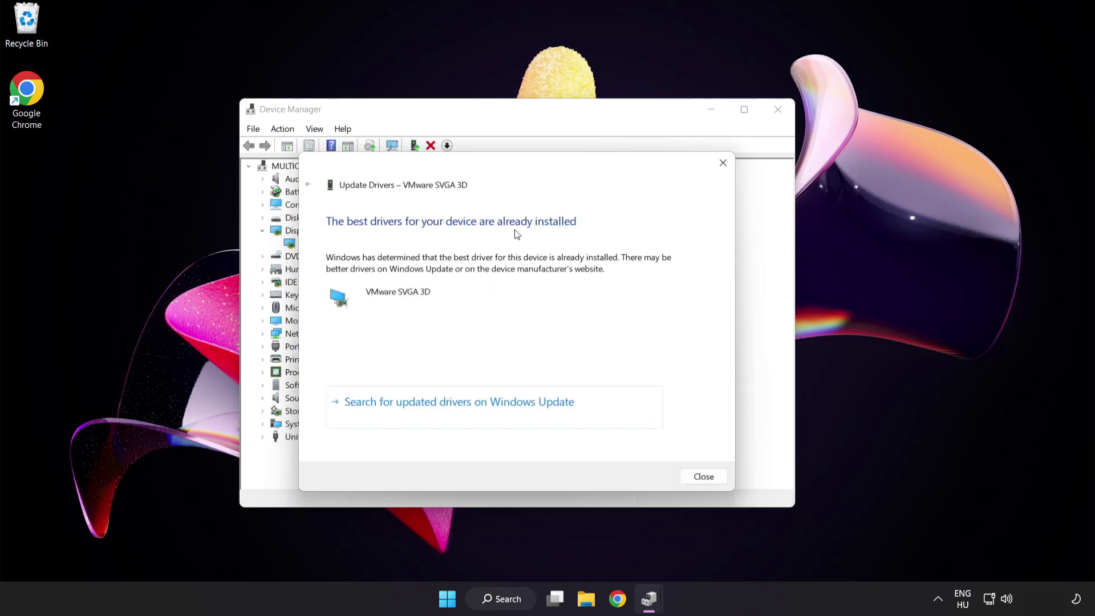
{"action": "left_click", "coordinate": [699, 477]}
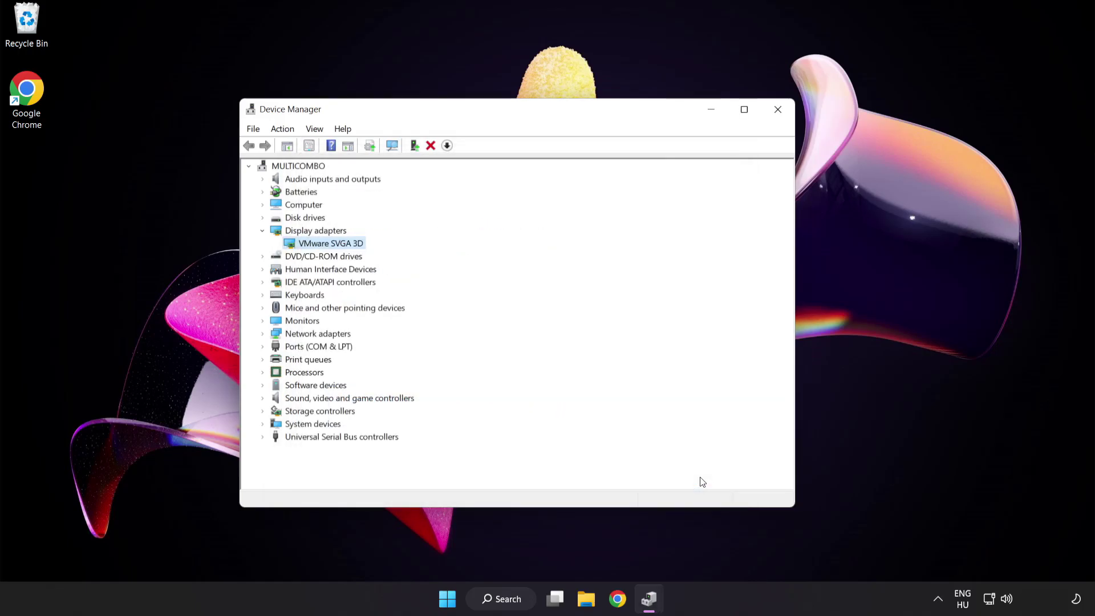
{"action": "left_click", "coordinate": [778, 109]}
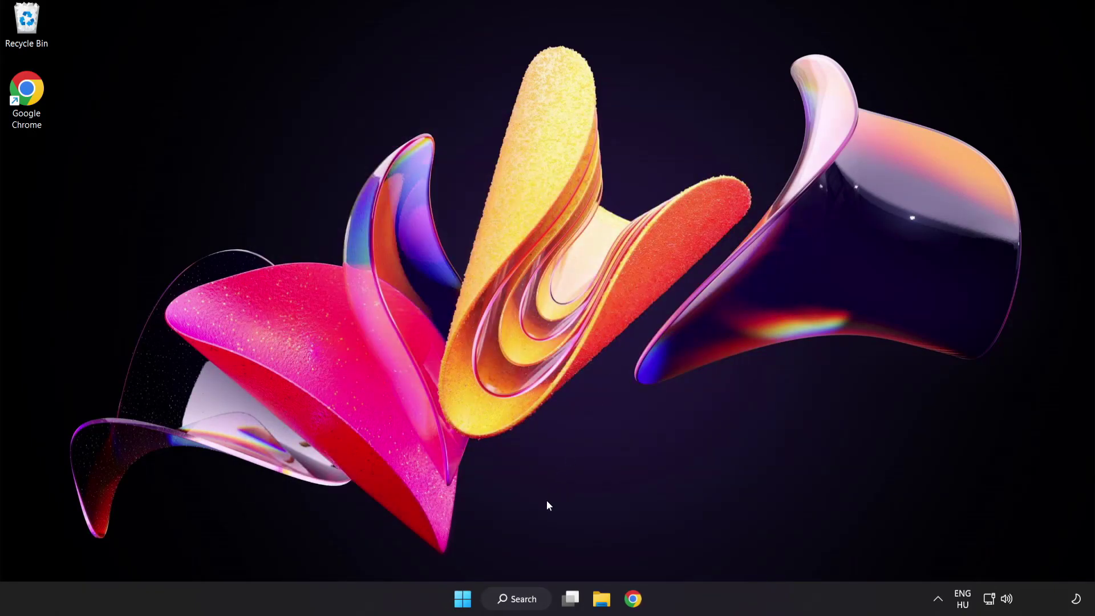
Step: Search Windows for 'update' to bring up Windows Update settings
{"action": "left_click", "coordinate": [530, 603]}
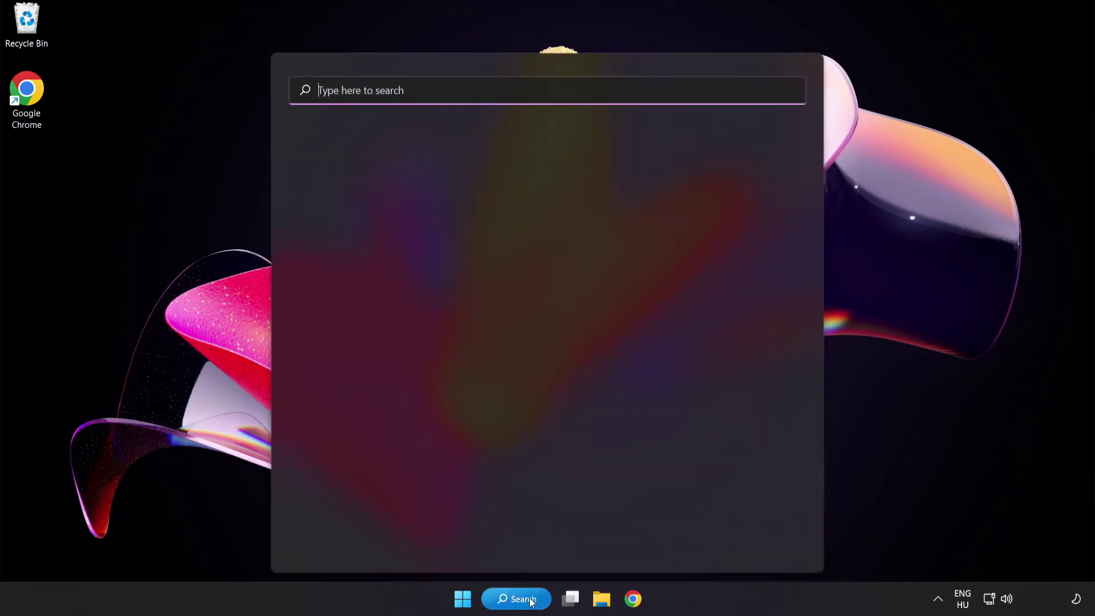
{"action": "type", "text": "u"}
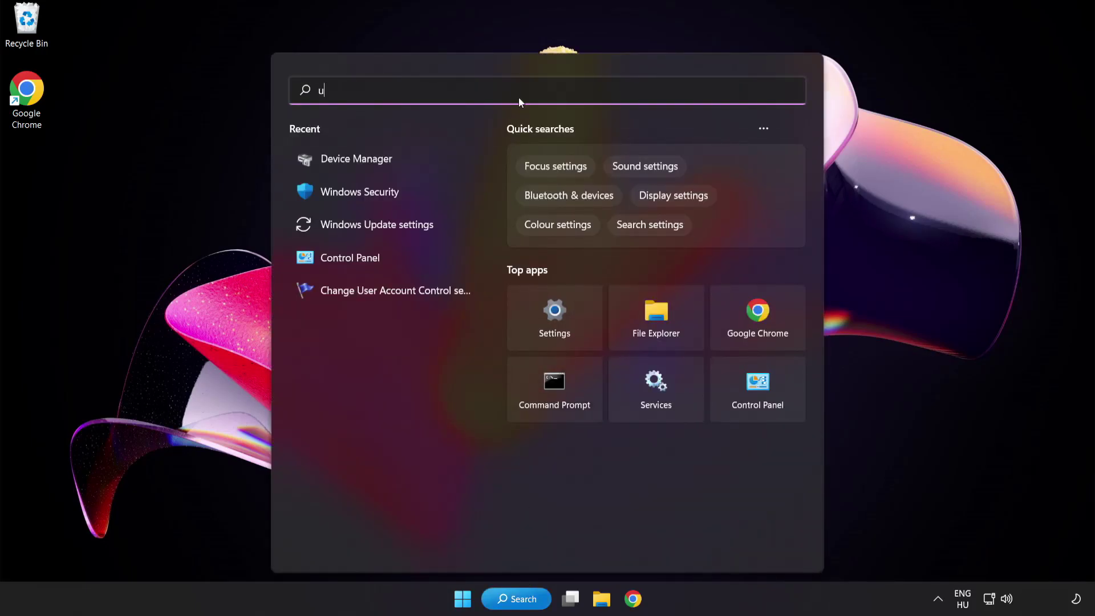
{"action": "type", "text": "pdate"}
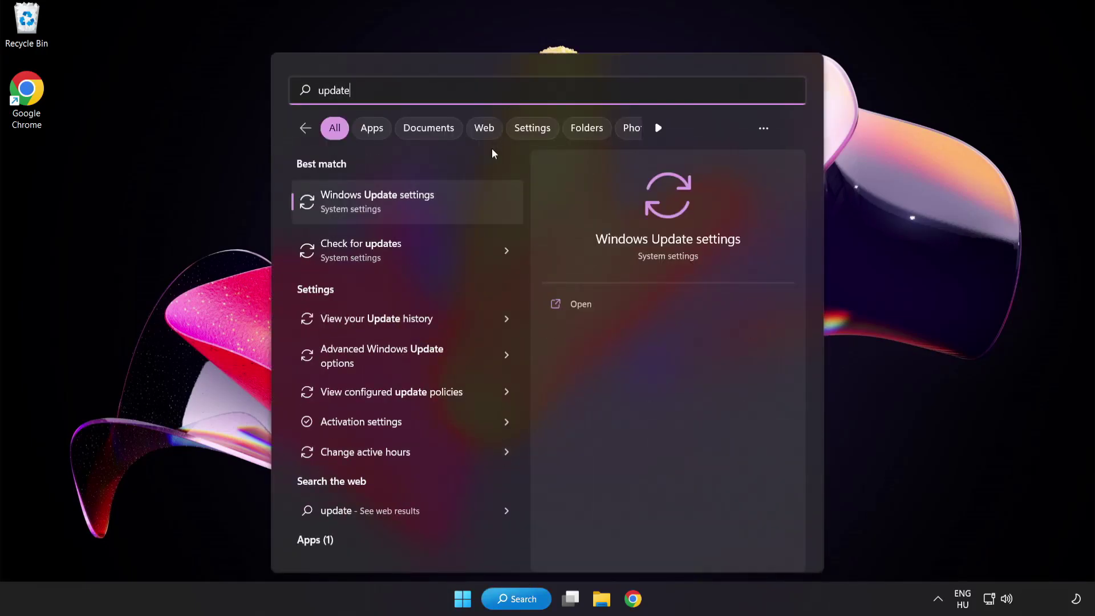
Step: Run Check for updates in Windows Update, confirm the PC is up to date, and close Settings
{"action": "left_click", "coordinate": [418, 207]}
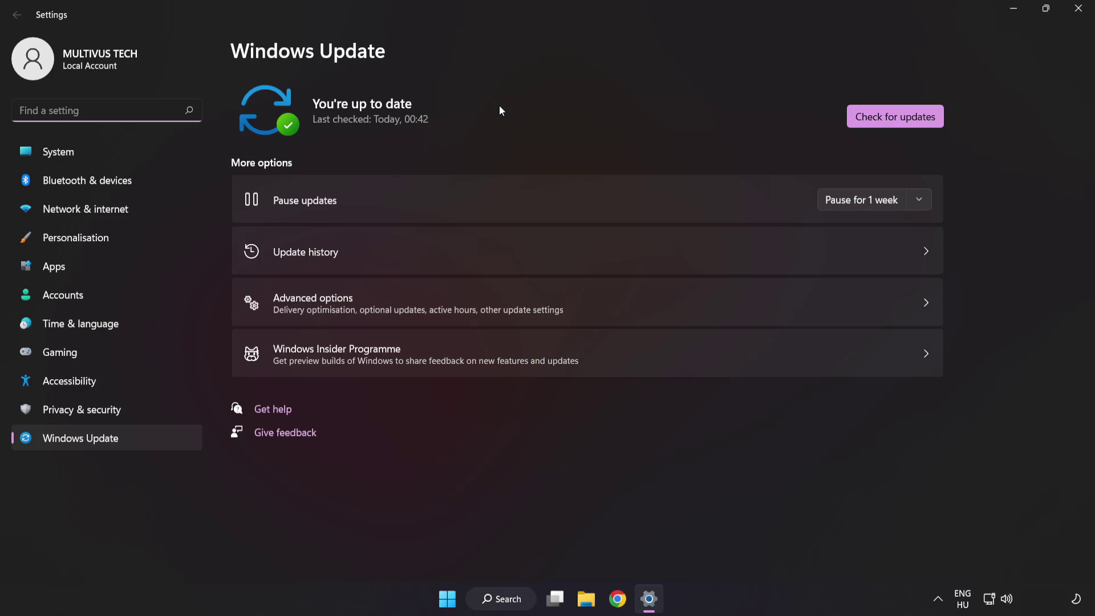
{"action": "left_click", "coordinate": [890, 122]}
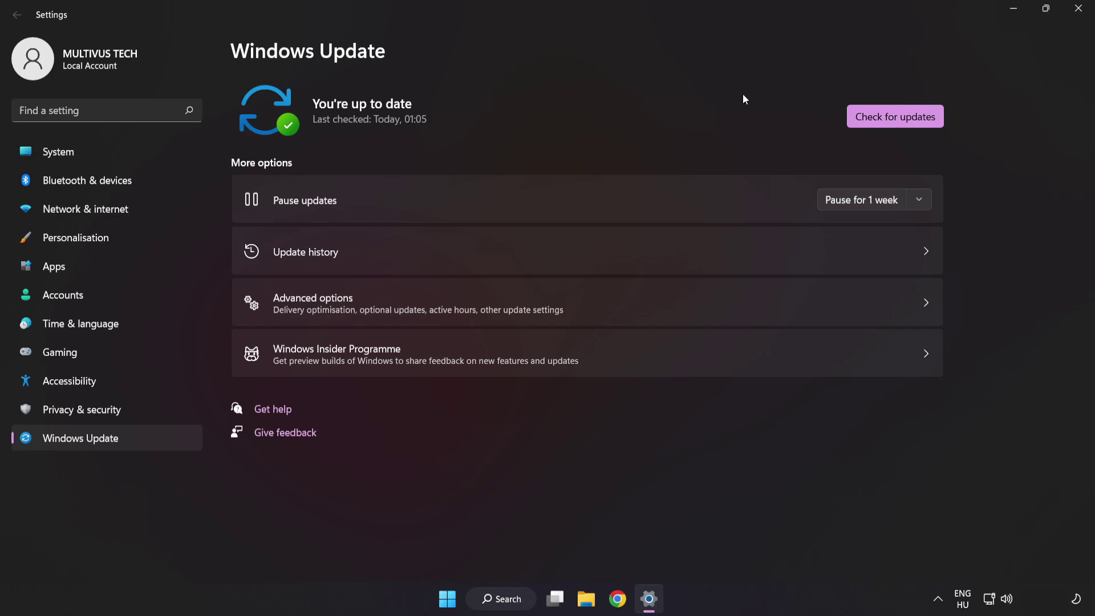
{"action": "left_click", "coordinate": [1077, 16]}
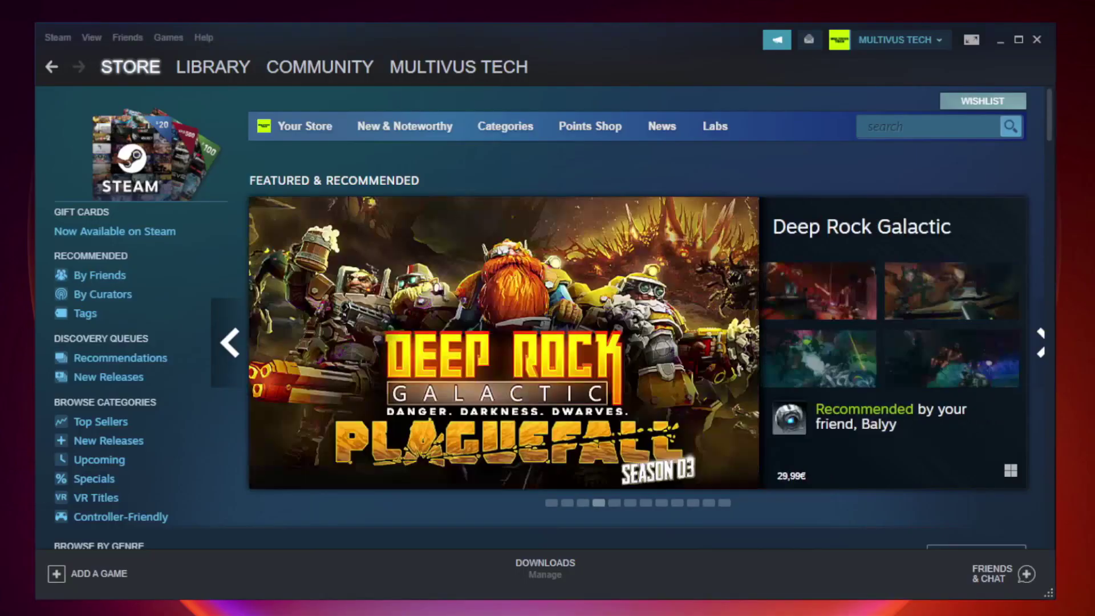
{"action": "mouse_move", "coordinate": [214, 67]}
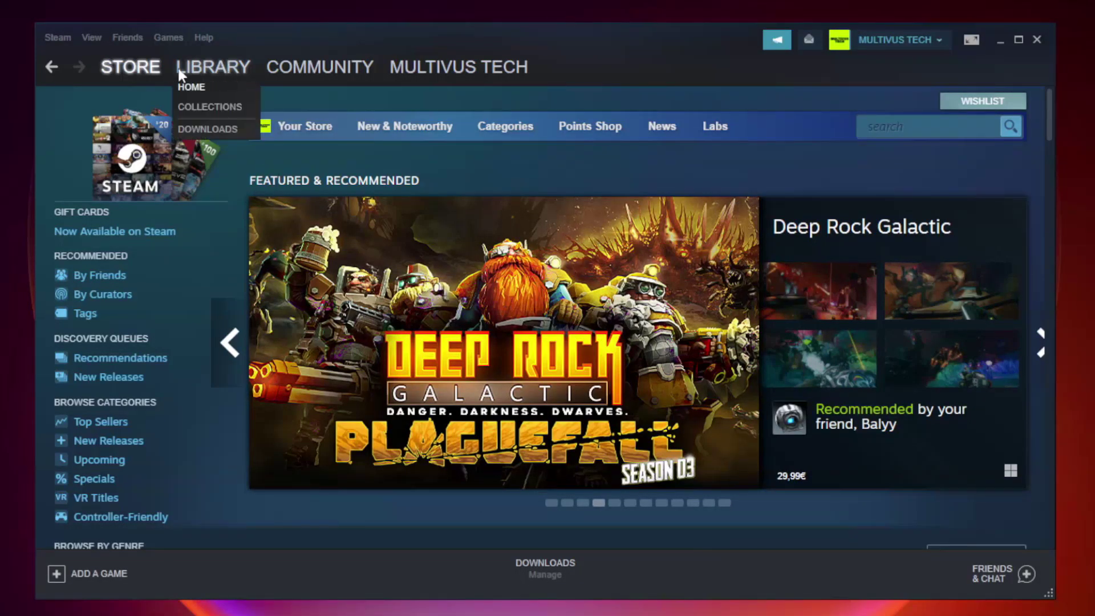
Step: Show the Steam library and bring up the menu for YOUR NOT WORKING GAME
{"action": "left_click", "coordinate": [221, 73]}
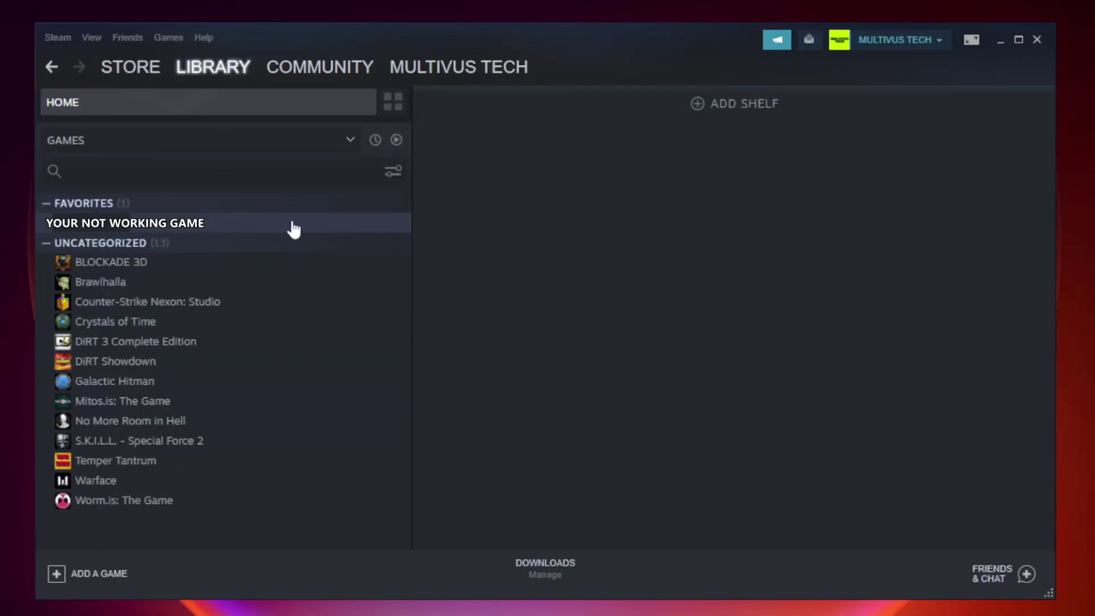
{"action": "right_click", "coordinate": [237, 228]}
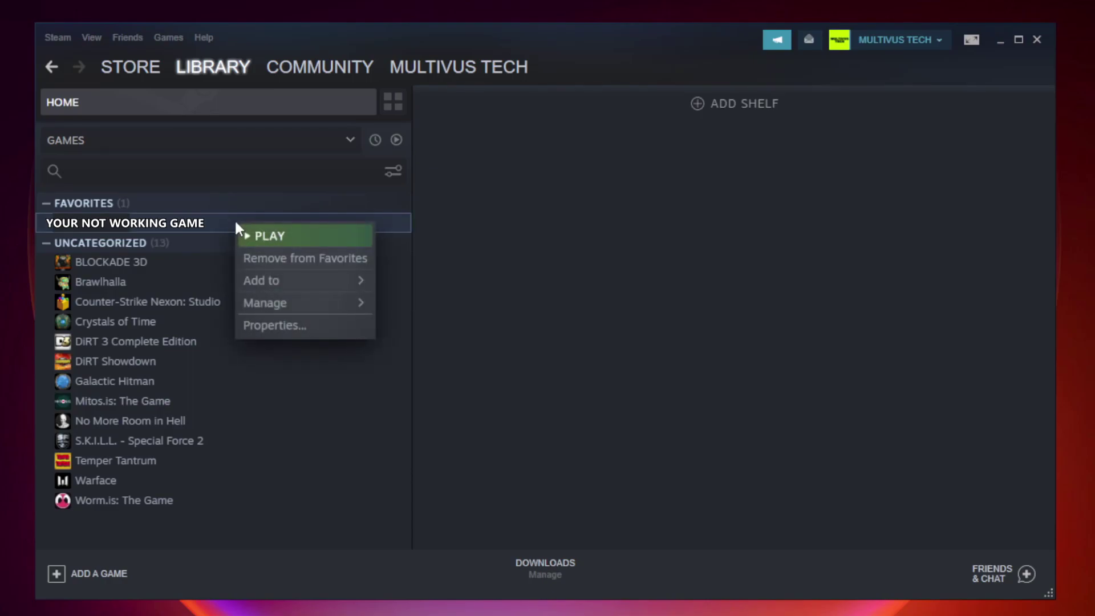
Step: Verify the game's local files from its Steam Properties, validating all 9192 files
{"action": "left_click", "coordinate": [302, 323]}
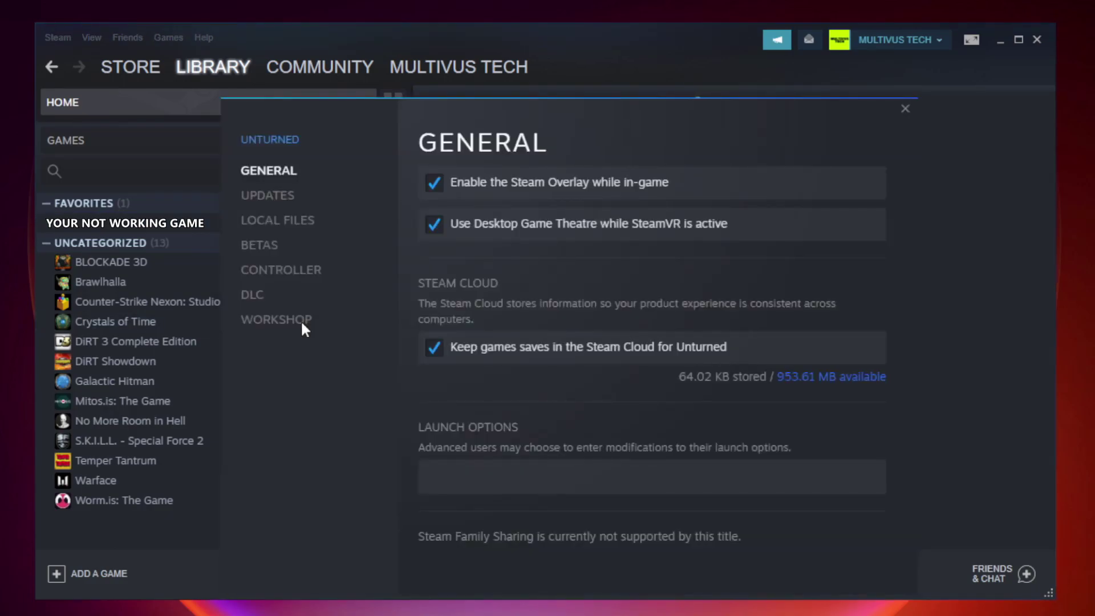
{"action": "left_click", "coordinate": [292, 231]}
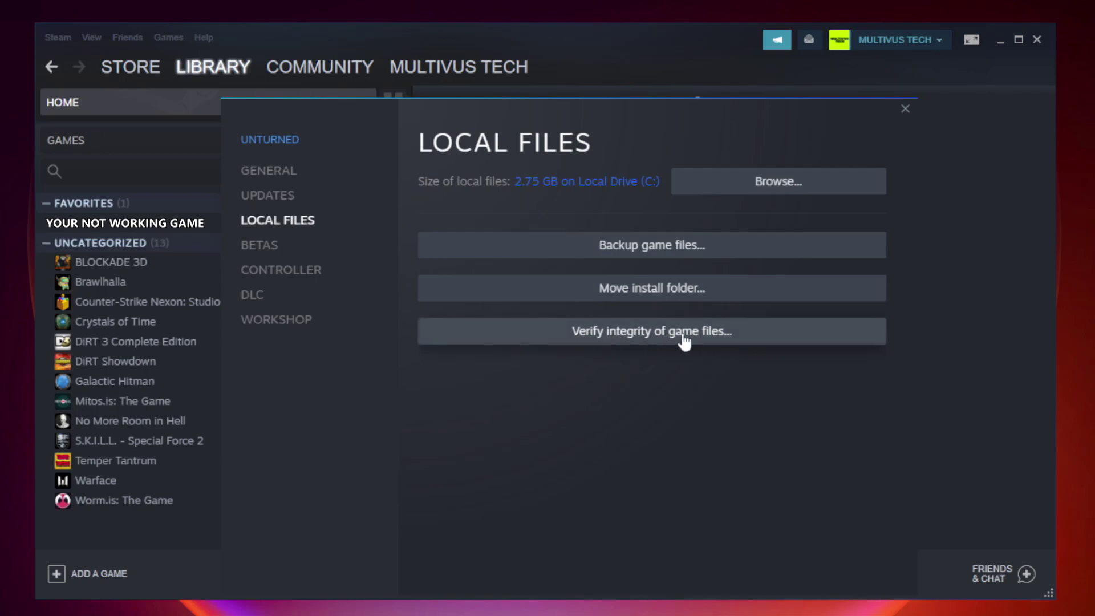
{"action": "left_click", "coordinate": [663, 342]}
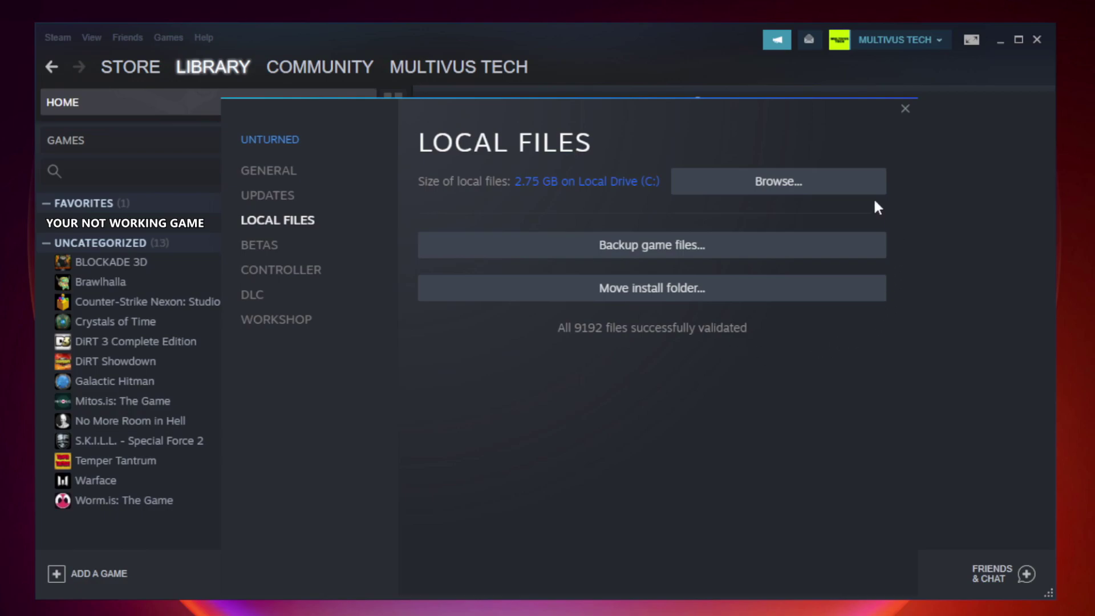
Step: Open the game's install folder and the YOUR NOT WORKING GAME shortcut's Properties dialog
{"action": "left_click", "coordinate": [783, 197]}
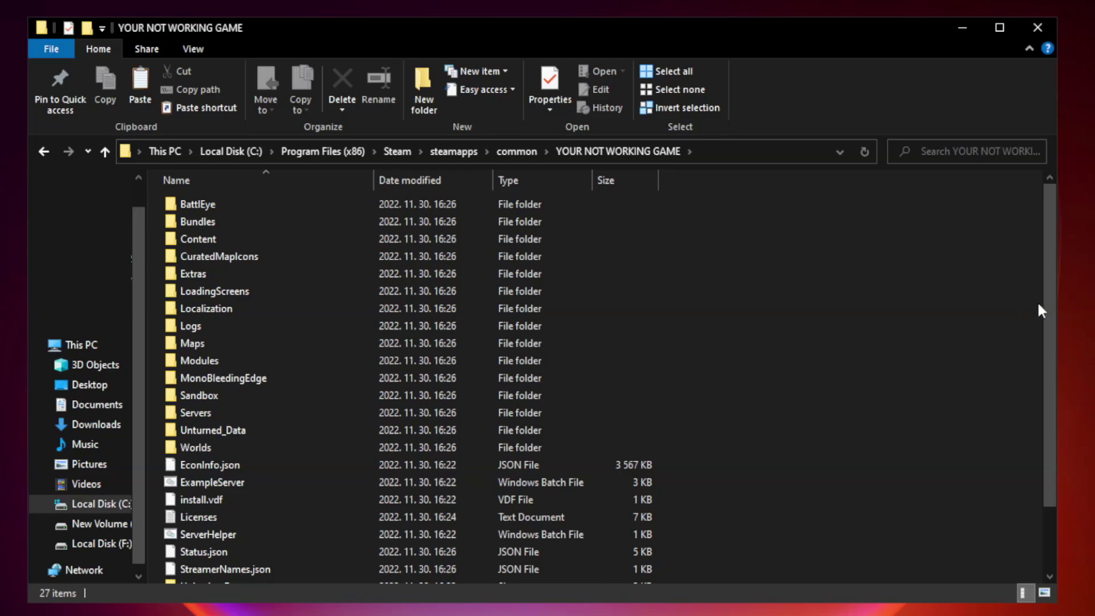
{"action": "left_click_drag", "start_coordinate": [1051, 299], "coordinate": [1051, 365]}
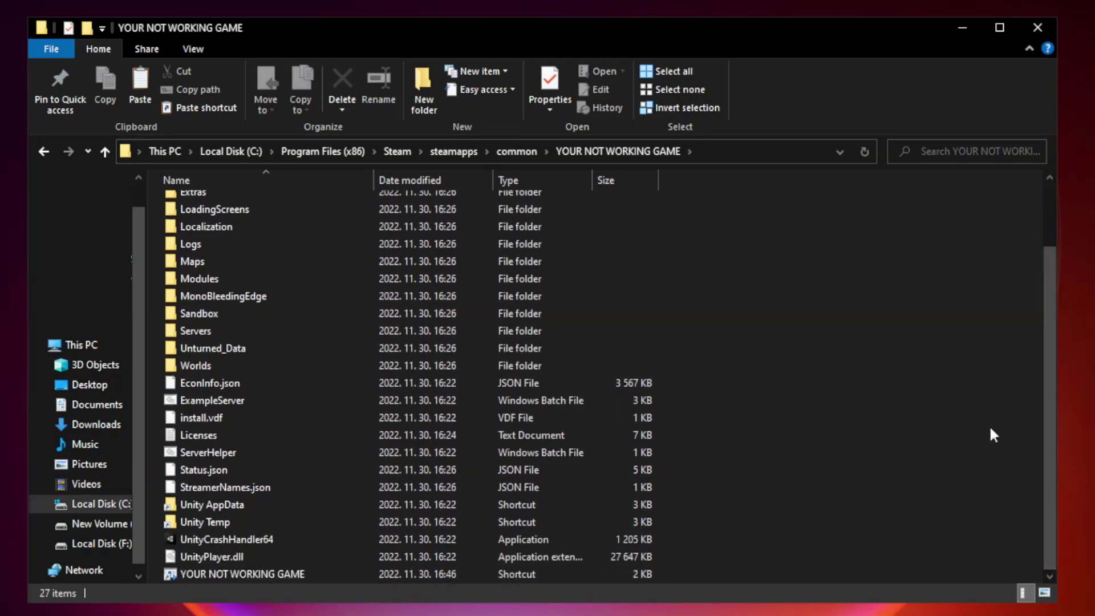
{"action": "left_click", "coordinate": [435, 573]}
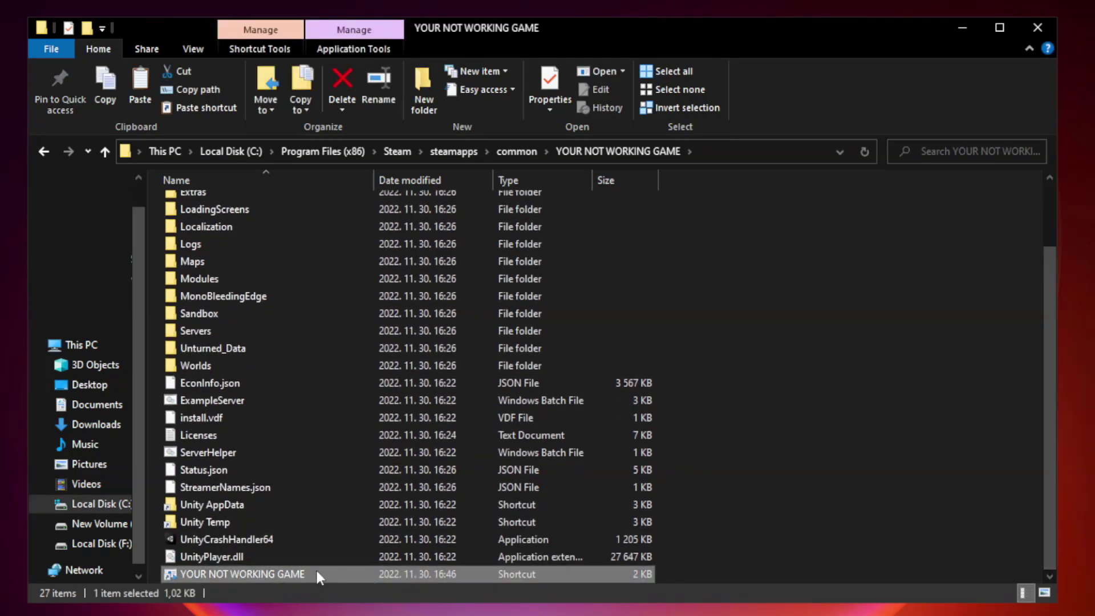
{"action": "right_click", "coordinate": [371, 569]}
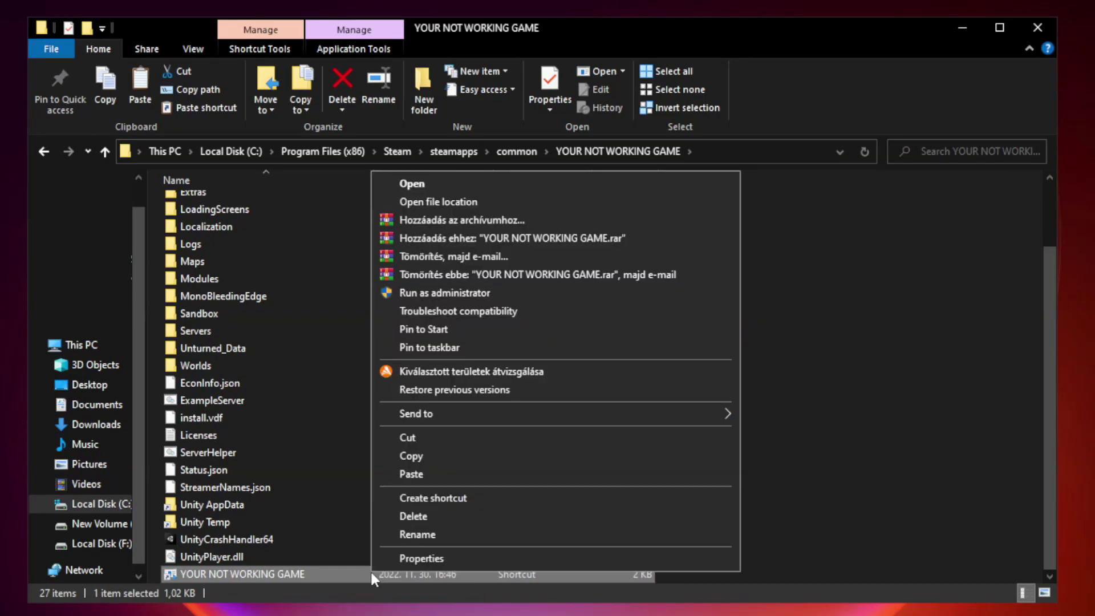
{"action": "left_click", "coordinate": [553, 563]}
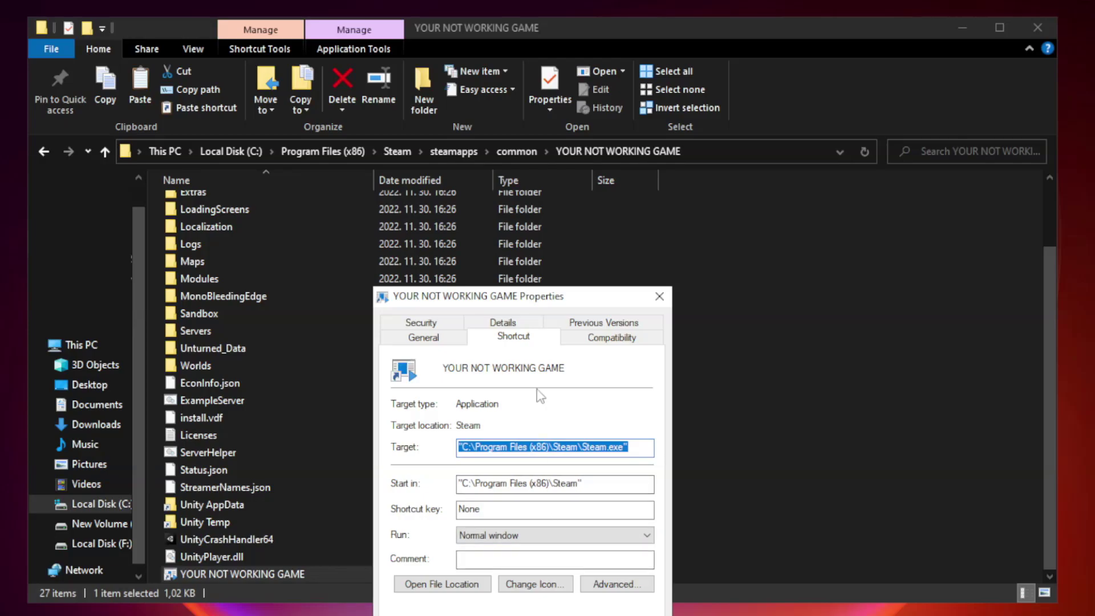
{"action": "mouse_move", "coordinate": [544, 302]}
{"action": "left_mouse_down"}
{"action": "mouse_move", "coordinate": [564, 147]}
{"action": "mouse_move", "coordinate": [543, 123]}
{"action": "left_mouse_up"}
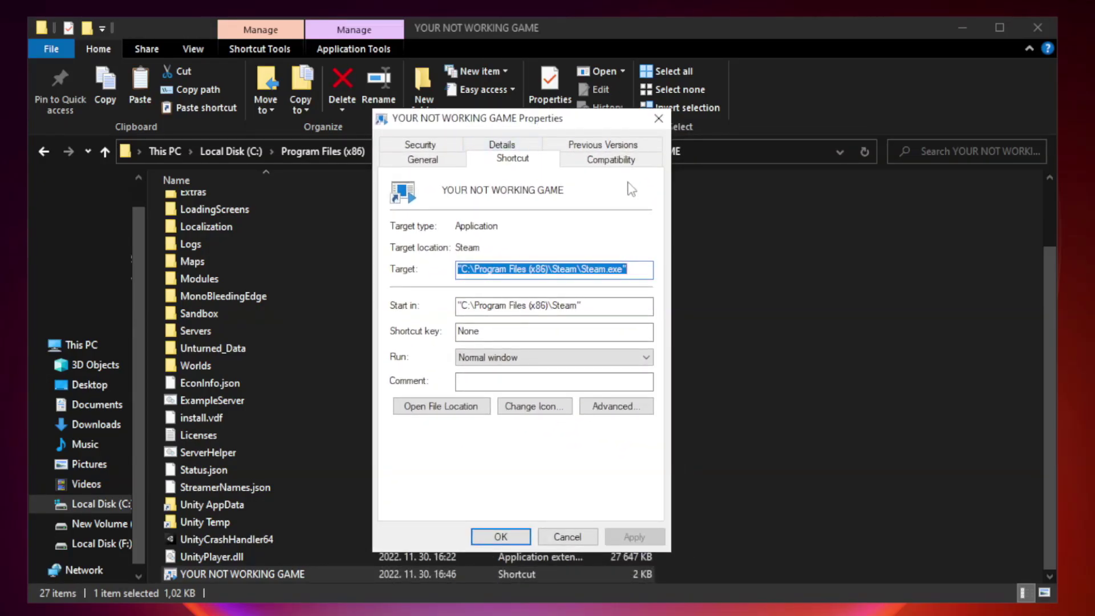
Step: Set the shortcut to Windows 8 compatibility, run as administrator, fullscreen optimizations off, and save
{"action": "left_click", "coordinate": [608, 160]}
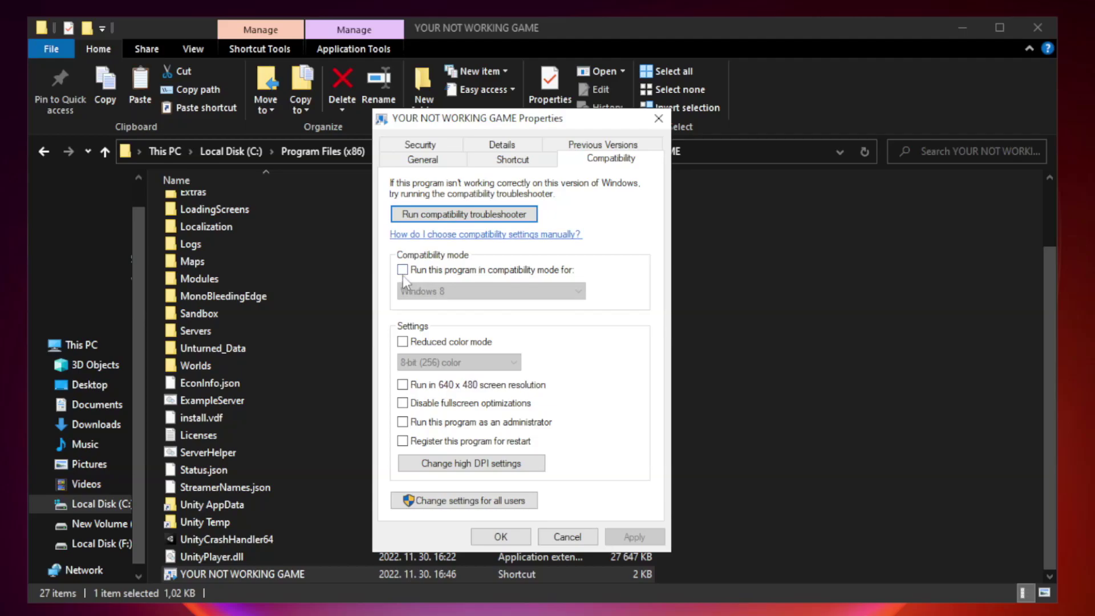
{"action": "left_click", "coordinate": [436, 271]}
{"action": "left_click", "coordinate": [490, 292]}
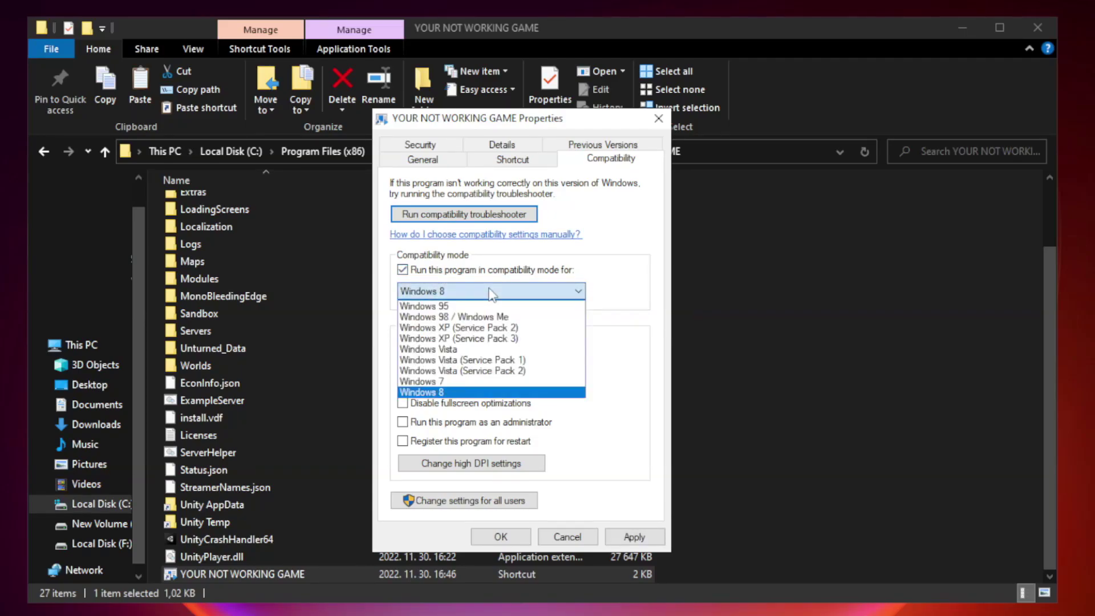
{"action": "left_click", "coordinate": [463, 392]}
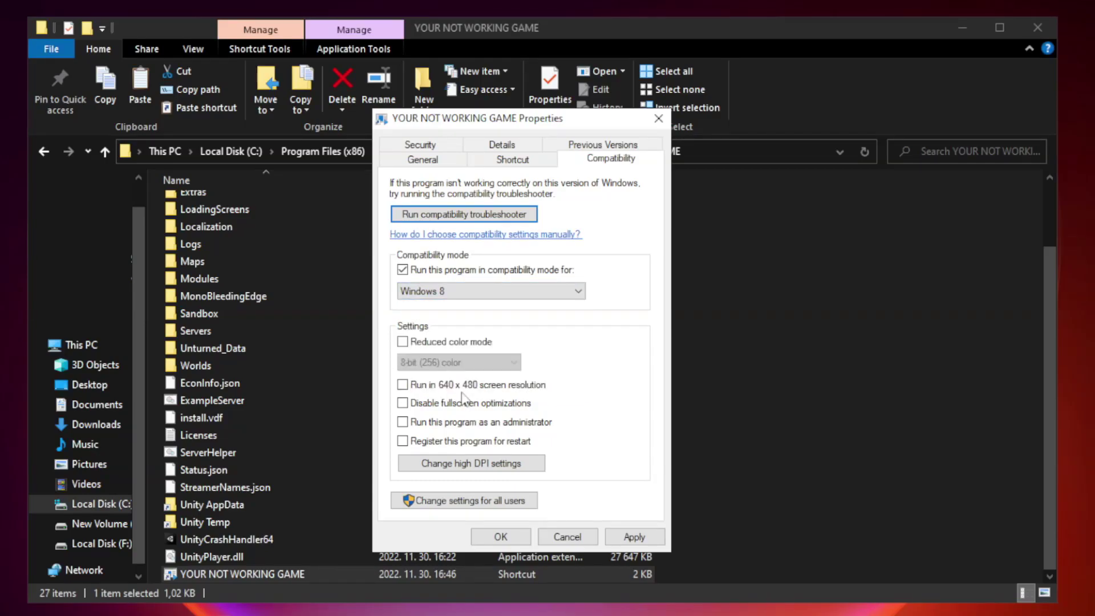
{"action": "left_click", "coordinate": [428, 406]}
{"action": "left_click", "coordinate": [431, 427]}
{"action": "left_click", "coordinate": [634, 536]}
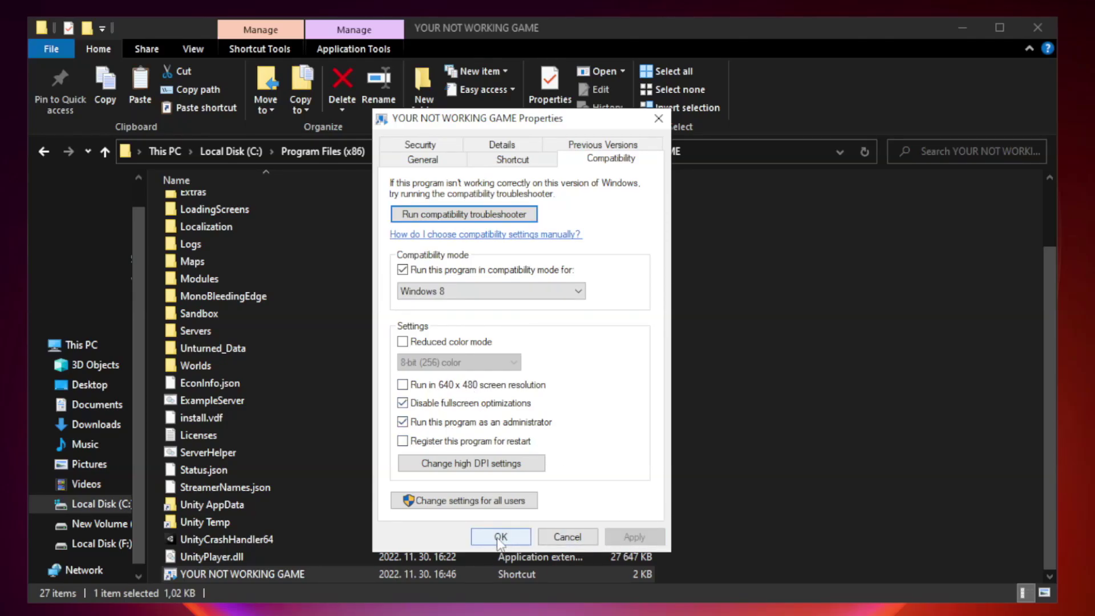
{"action": "left_click", "coordinate": [500, 537]}
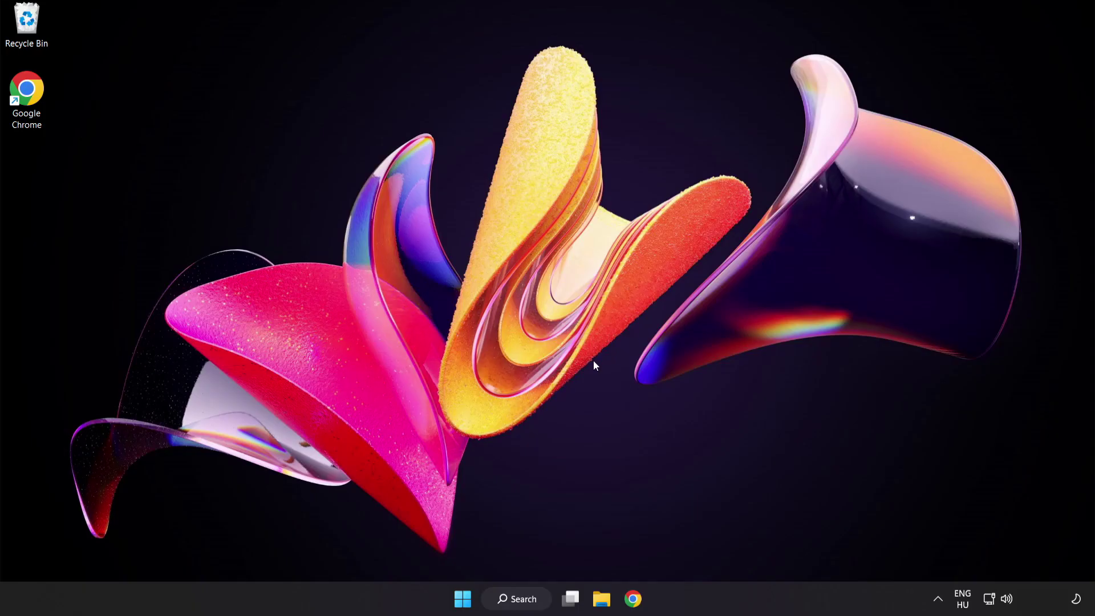
Step: Launch Task Manager from the Start button menu and show the Startup apps list
{"action": "right_click", "coordinate": [466, 601]}
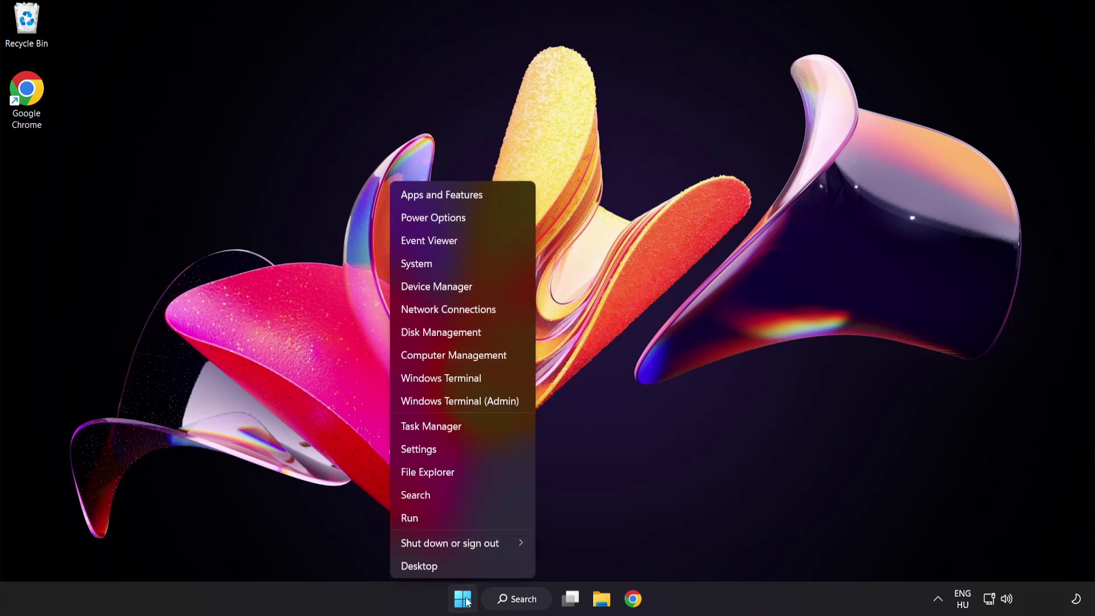
{"action": "left_click", "coordinate": [473, 429]}
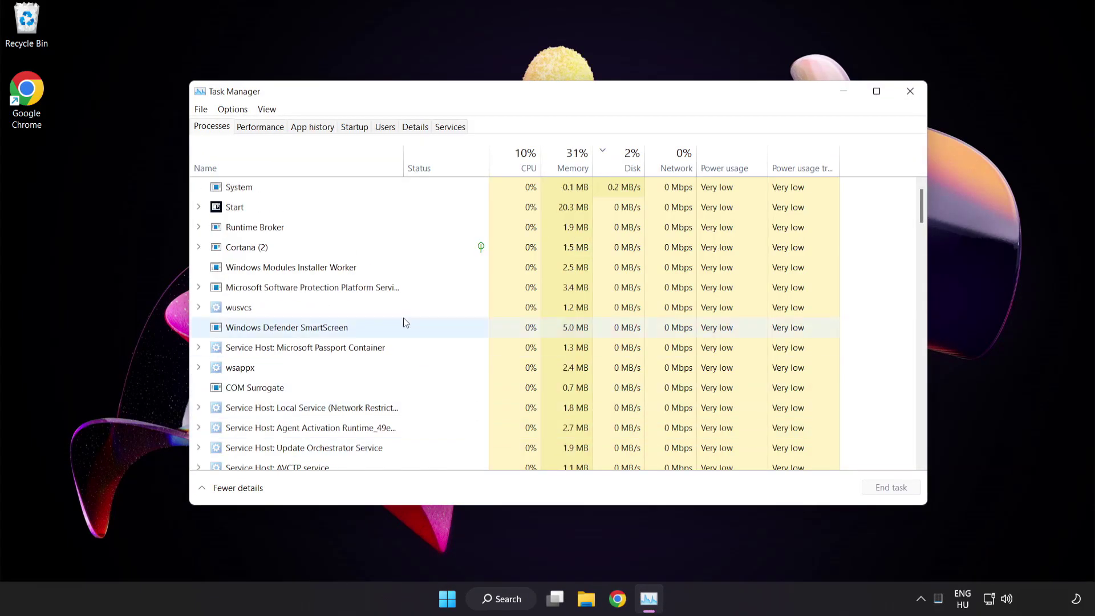
{"action": "left_click", "coordinate": [360, 128]}
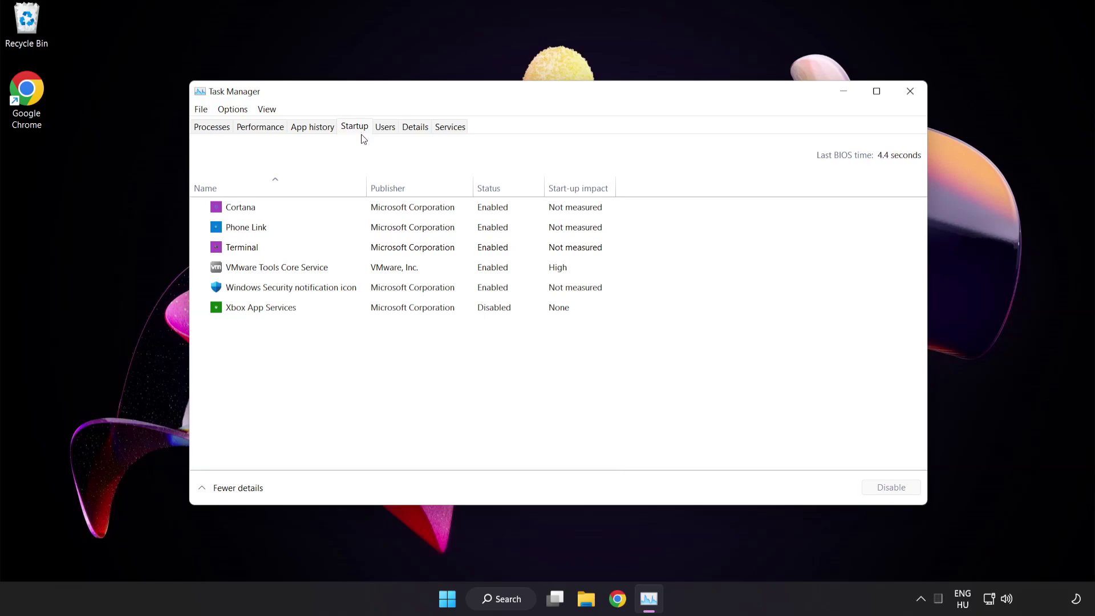
Step: Disable Cortana, Phone Link, Terminal and the Windows Security notification icon at startup
{"action": "left_click", "coordinate": [362, 214]}
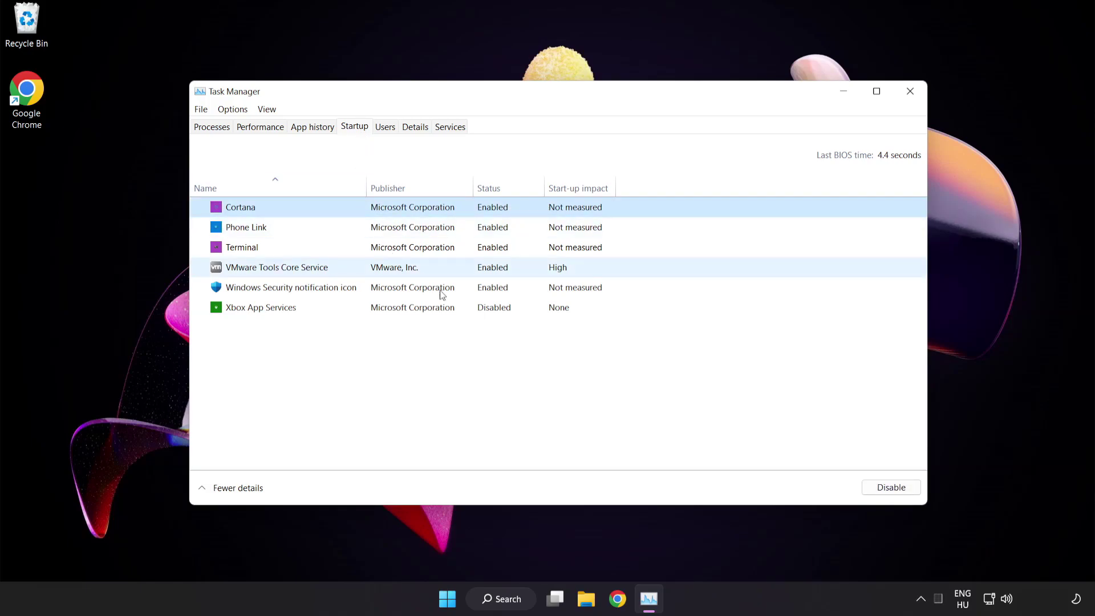
{"action": "left_click", "coordinate": [898, 494]}
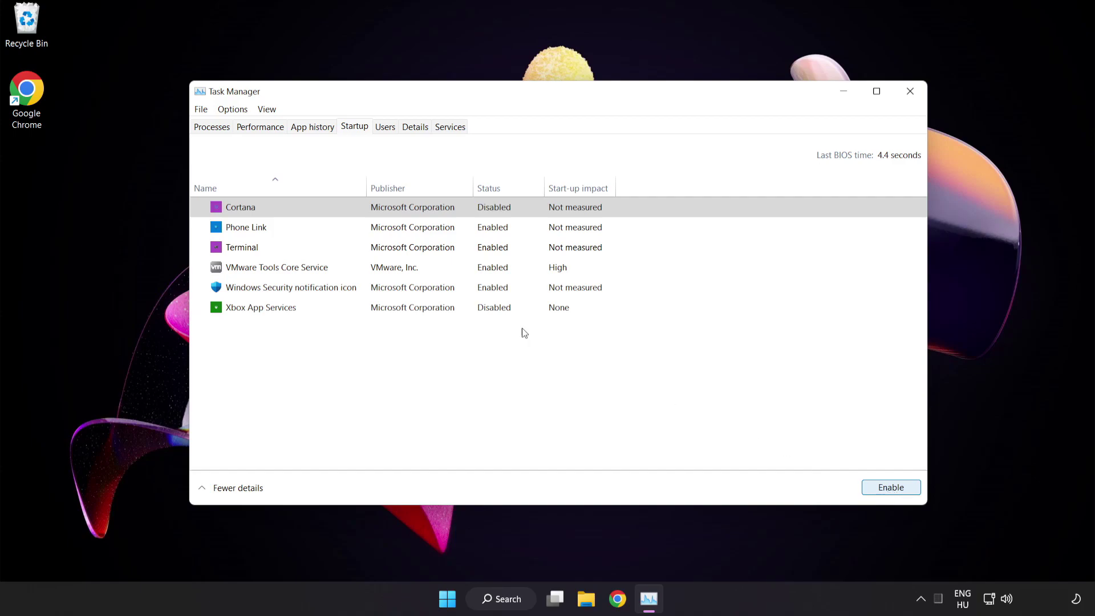
{"action": "left_click", "coordinate": [339, 227]}
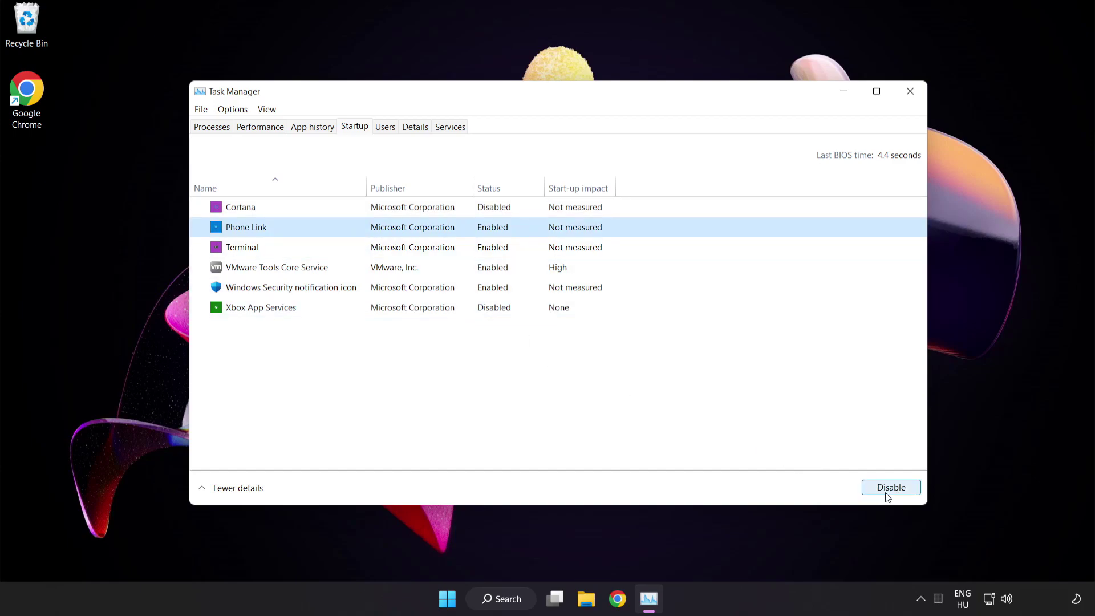
{"action": "left_click", "coordinate": [886, 494]}
{"action": "left_click", "coordinate": [347, 248]}
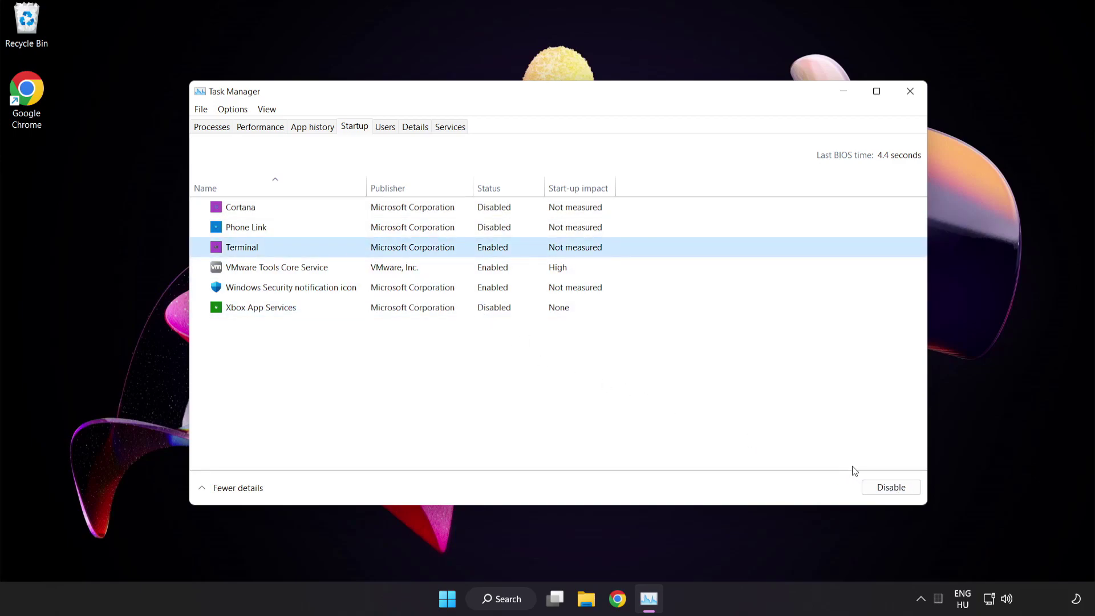
{"action": "left_click", "coordinate": [889, 488]}
{"action": "left_click", "coordinate": [369, 288]}
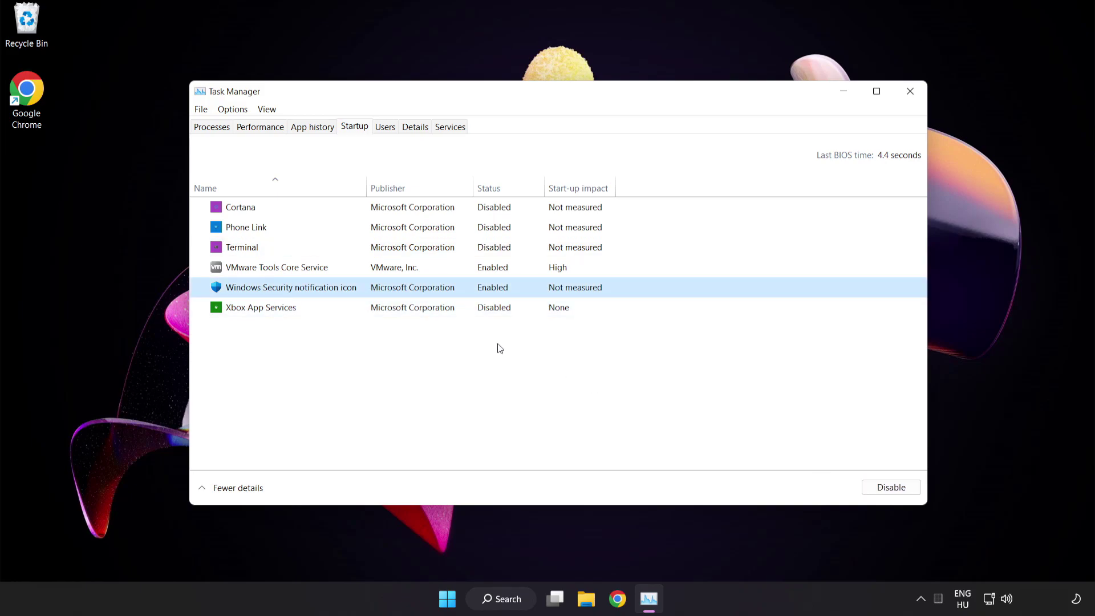
{"action": "left_click", "coordinate": [883, 491]}
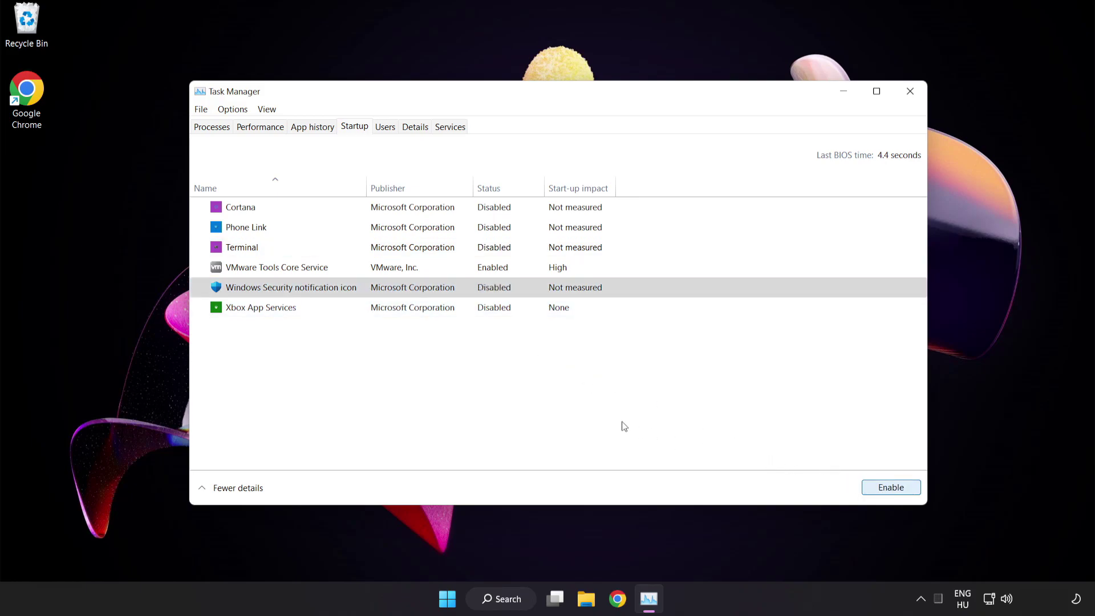
Step: Close Task Manager and download the DirectX End-User Runtime Web Installer in Chrome
{"action": "left_click", "coordinate": [909, 92]}
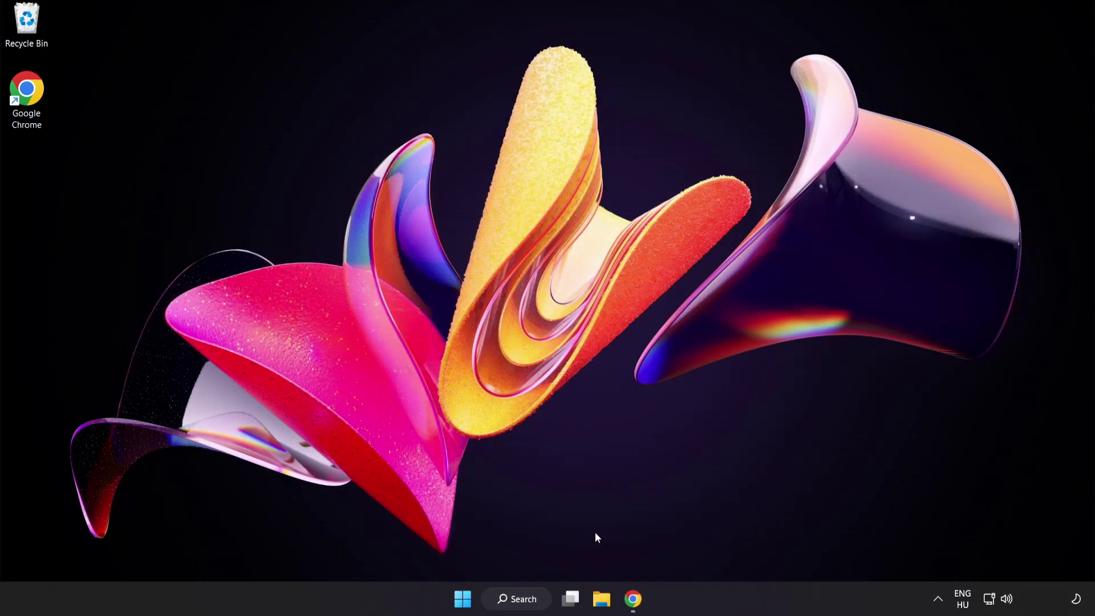
{"action": "left_click", "coordinate": [632, 599]}
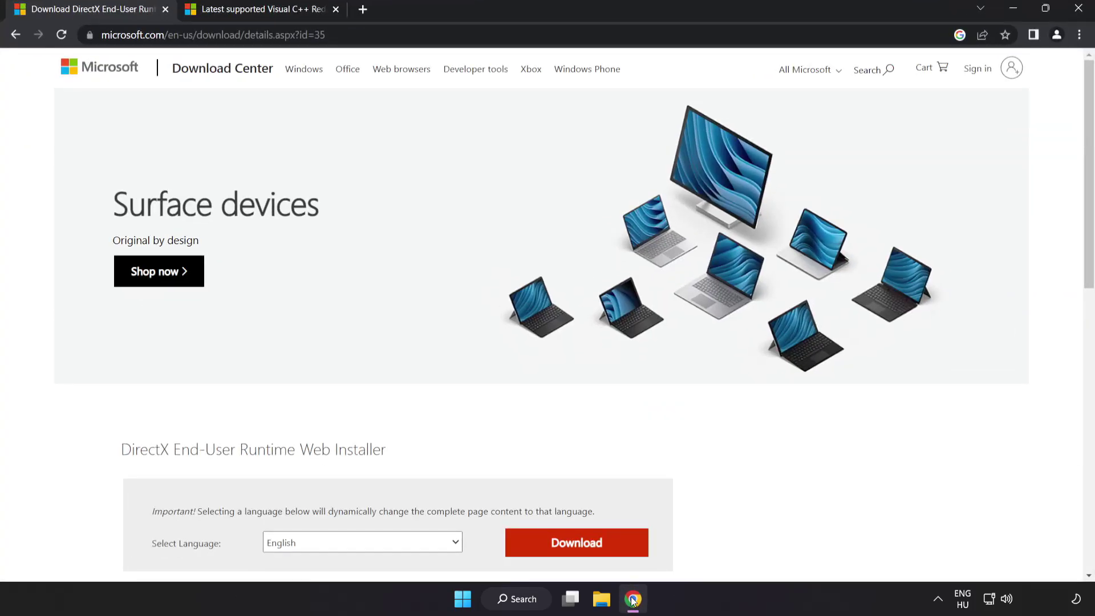
{"action": "left_click_drag", "start_coordinate": [308, 35], "coordinate": [392, 30]}
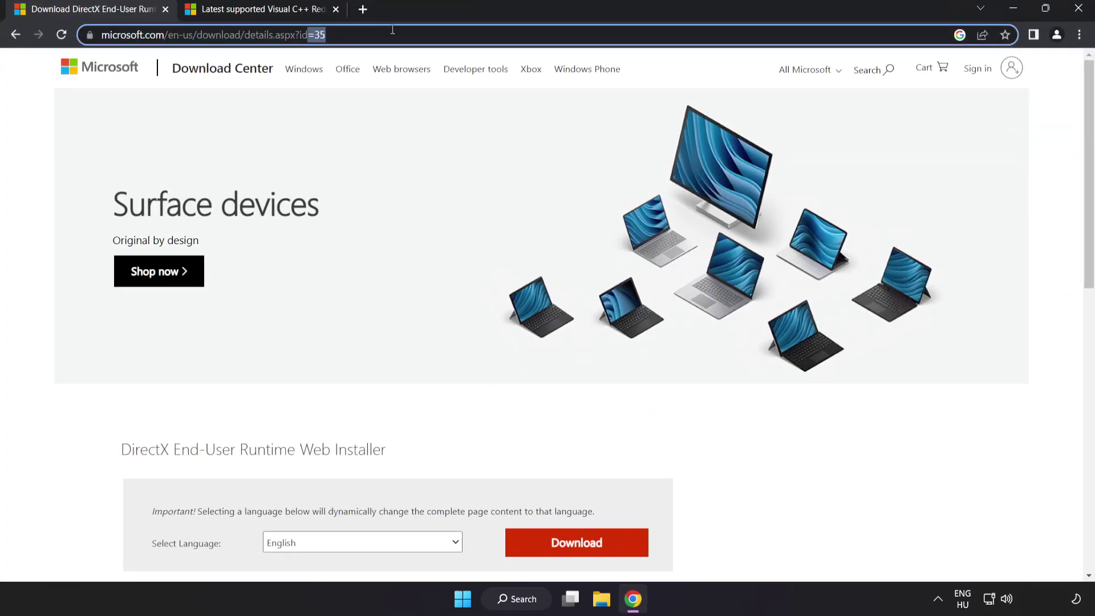
{"action": "left_click", "coordinate": [763, 456]}
{"action": "scroll", "coordinate": [760, 454], "scroll_direction": "down", "scroll_amount": 2}
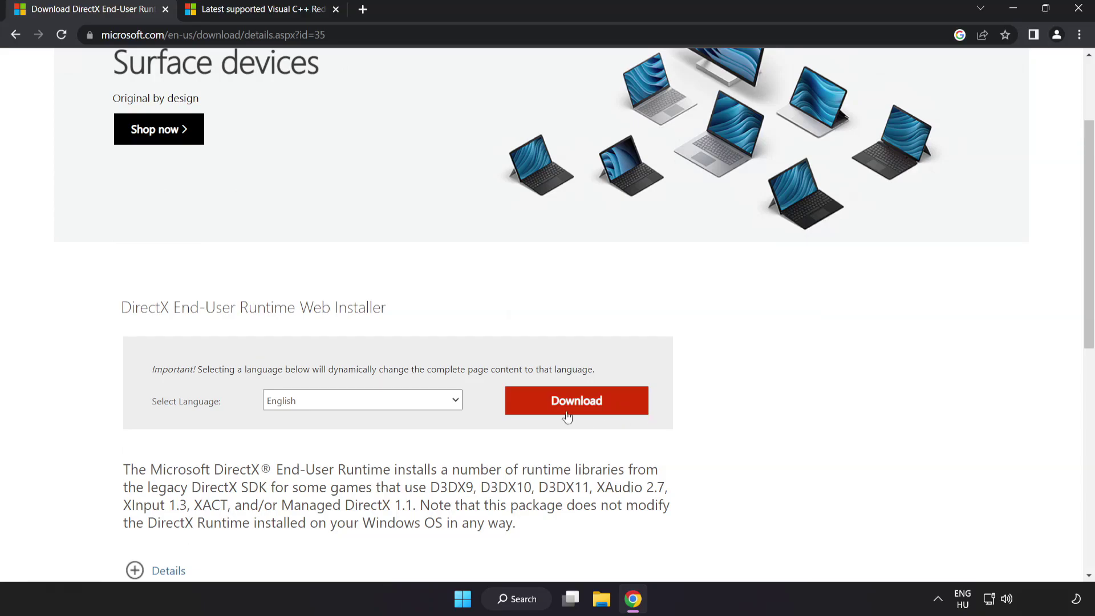
{"action": "left_click", "coordinate": [590, 411]}
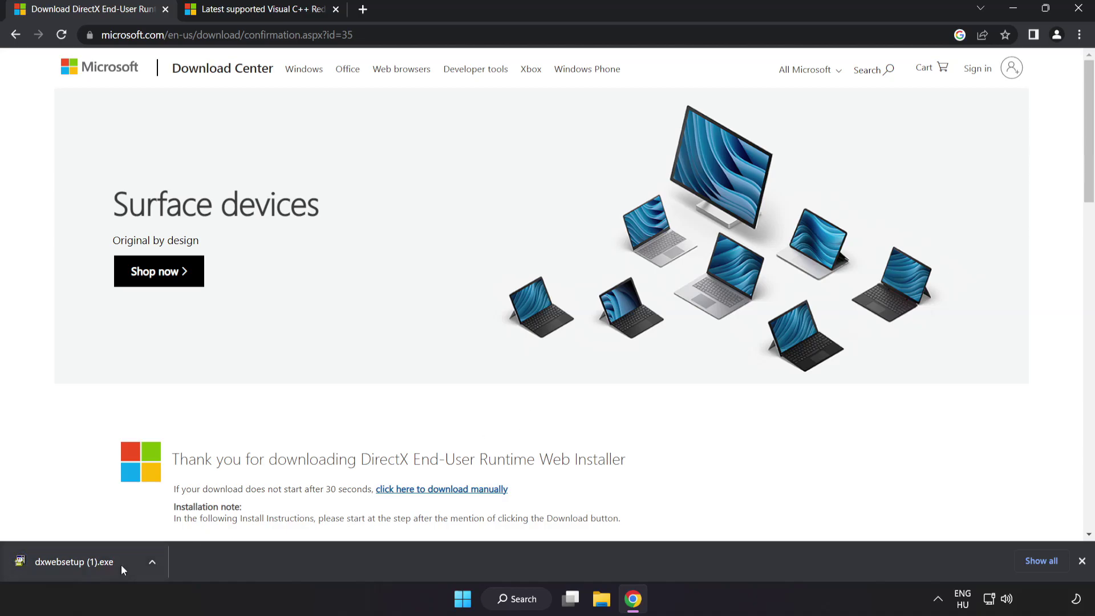
Step: Run the DirectX installer, accept the license, skip the Bing Bar, and install the runtime components
{"action": "left_click", "coordinate": [91, 562]}
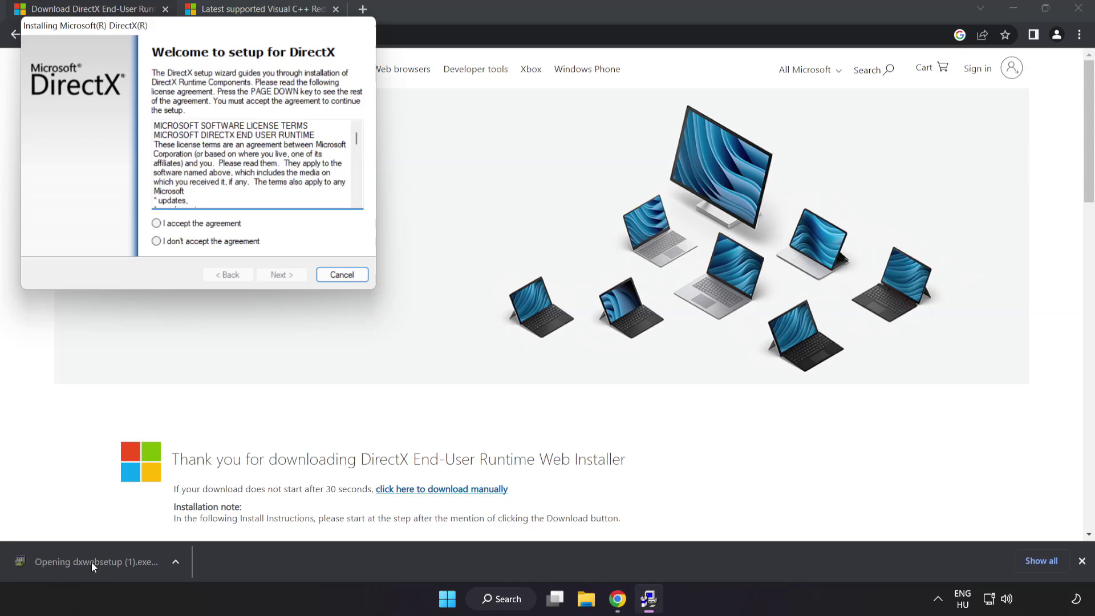
{"action": "left_click_drag", "start_coordinate": [163, 26], "coordinate": [497, 143]}
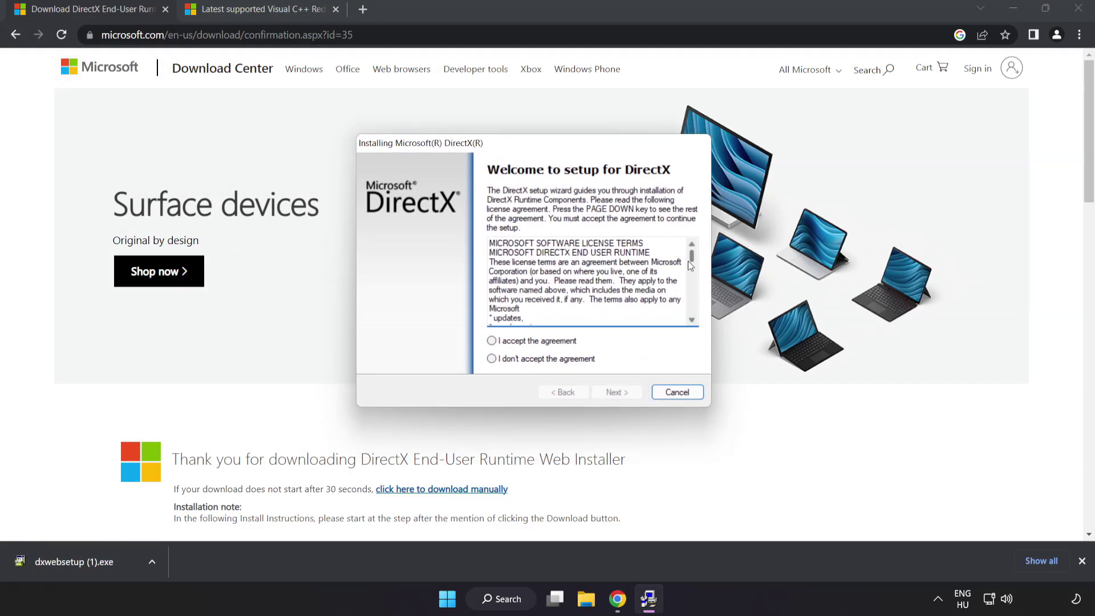
{"action": "left_click_drag", "start_coordinate": [690, 259], "coordinate": [699, 317]}
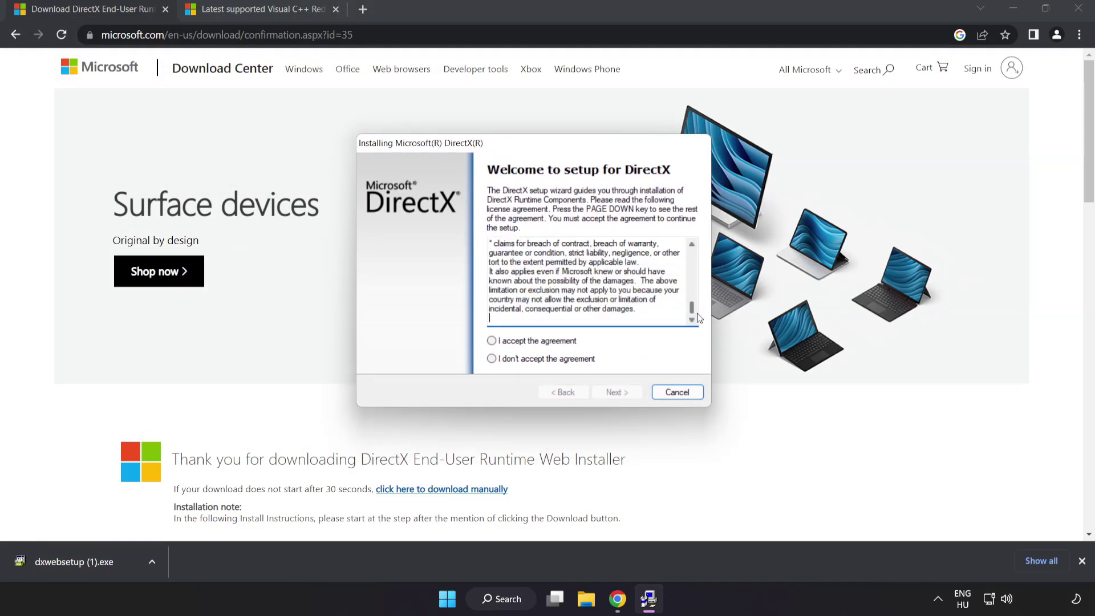
{"action": "left_click", "coordinate": [511, 342]}
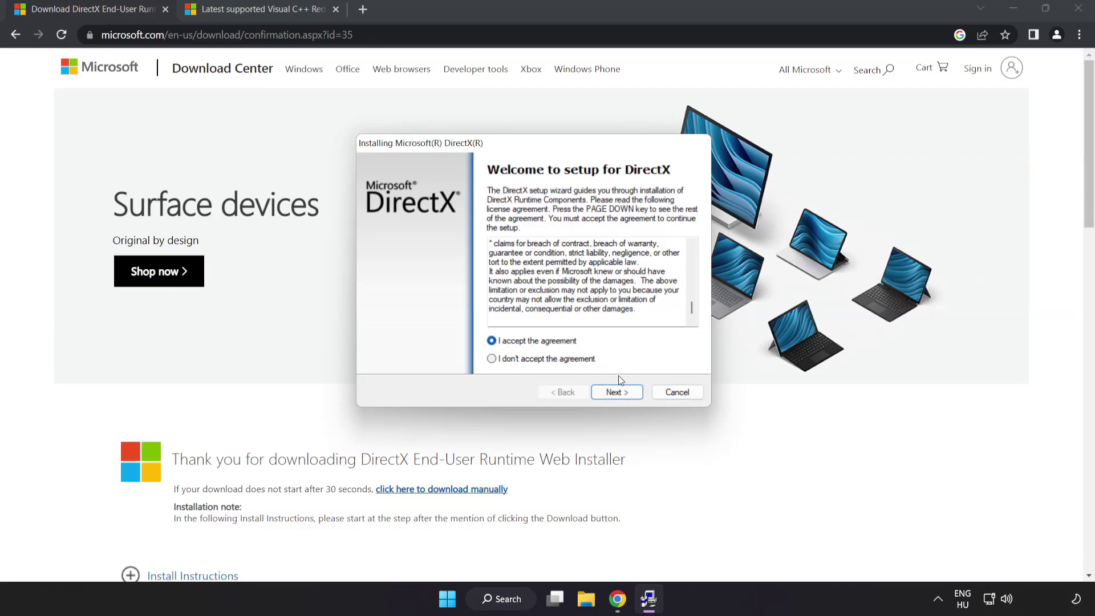
{"action": "left_click", "coordinate": [615, 393]}
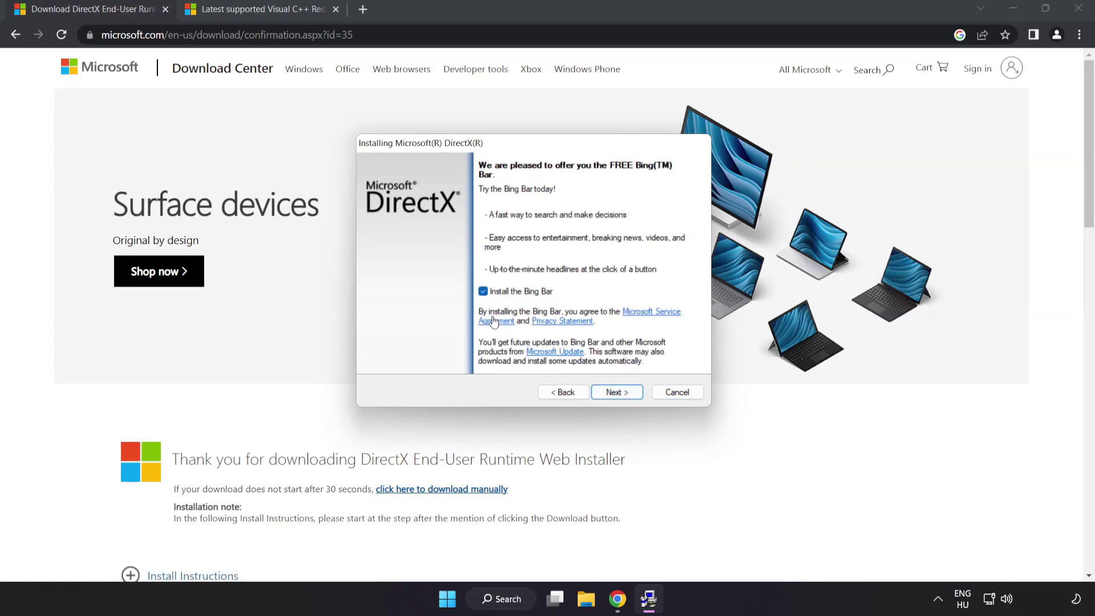
{"action": "left_click", "coordinate": [483, 291]}
{"action": "left_click", "coordinate": [621, 392]}
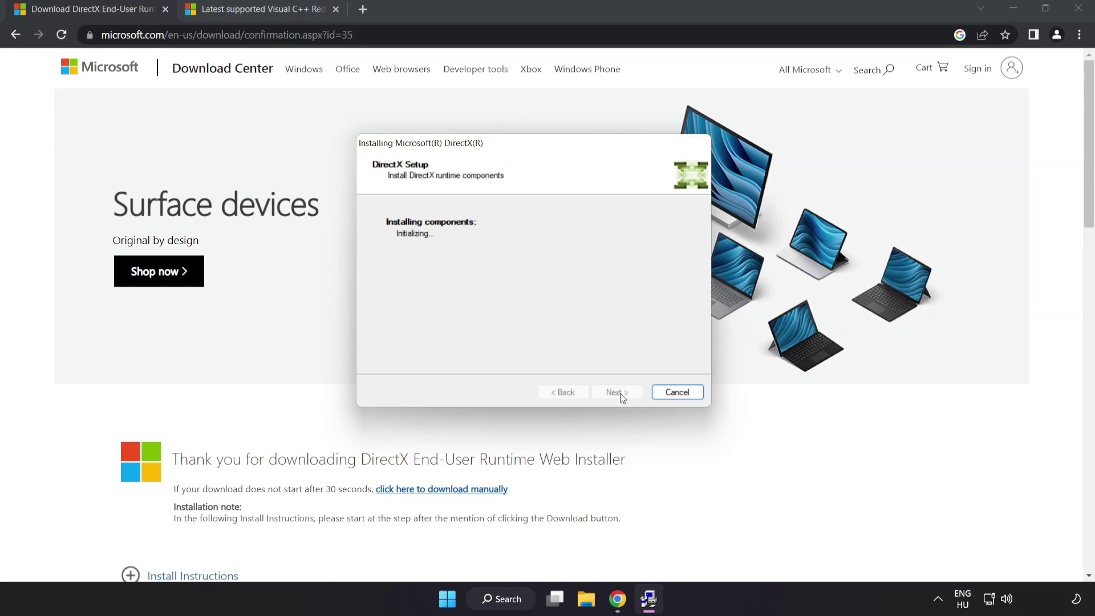
{"action": "left_click", "coordinate": [617, 392]}
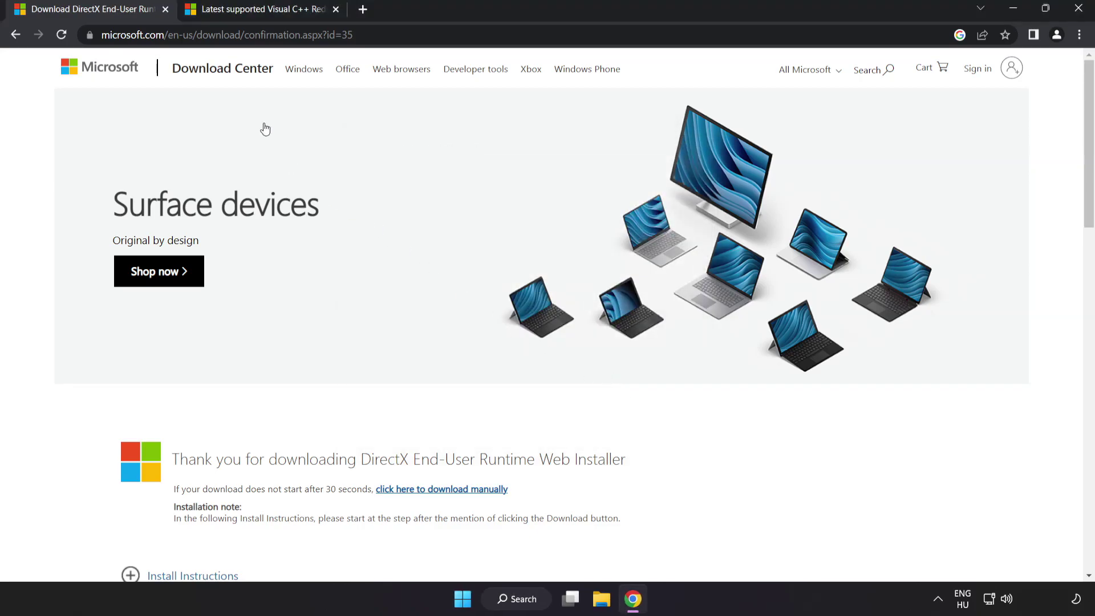
Step: Close the DirectX tab and download the ARM64, x86 and x64 Visual C++ Redistributable installers
{"action": "left_click", "coordinate": [165, 10]}
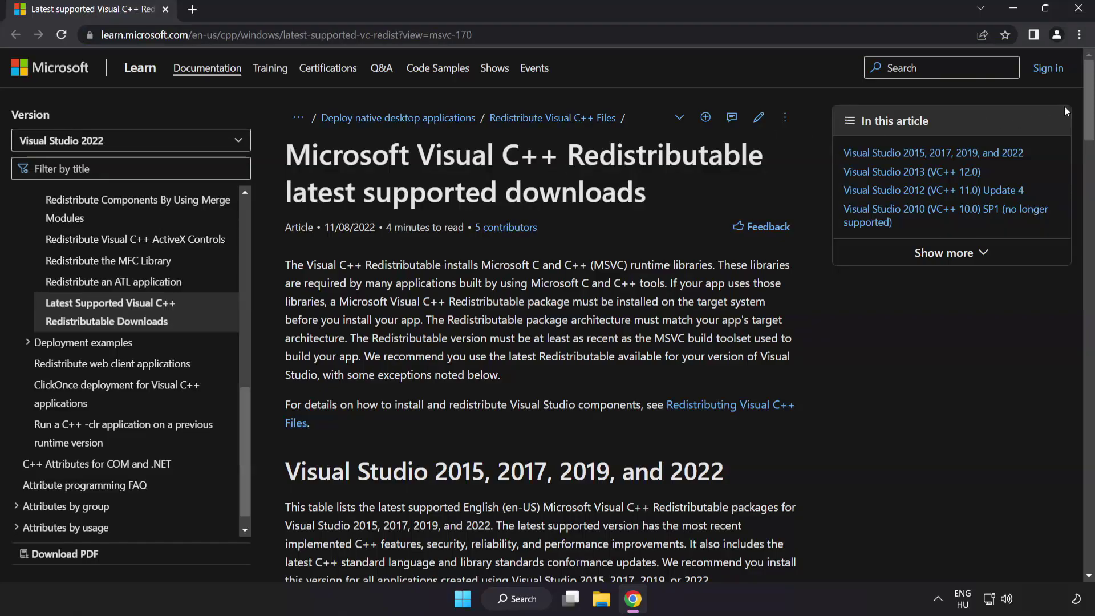
{"action": "left_click_drag", "start_coordinate": [1079, 106], "coordinate": [1081, 170]}
{"action": "scroll", "coordinate": [1081, 170], "scroll_direction": "up", "scroll_amount": 1}
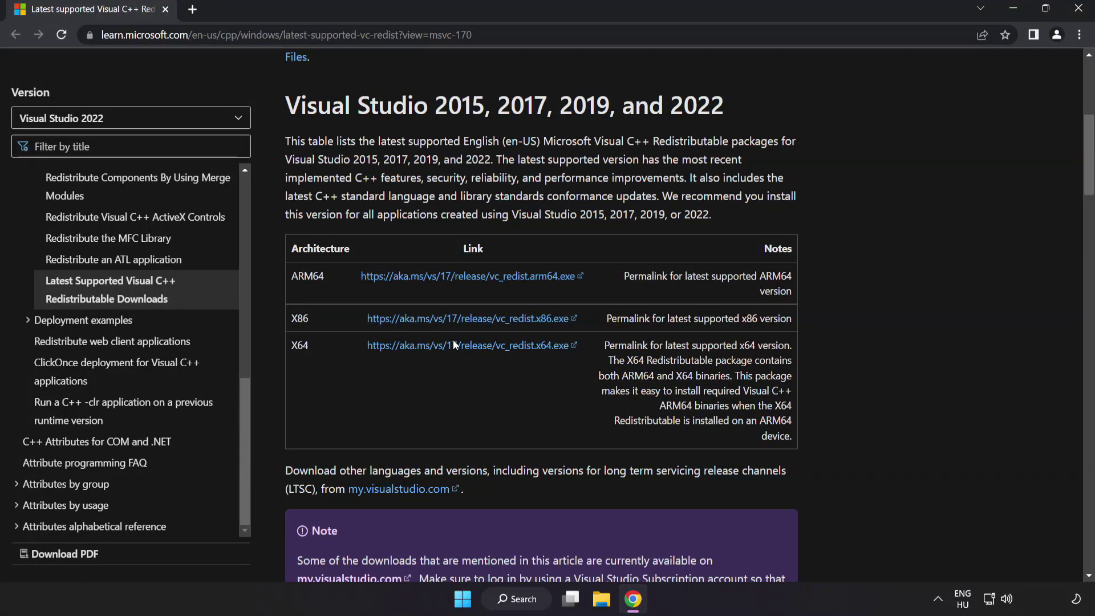
{"action": "left_click", "coordinate": [445, 277]}
{"action": "left_click", "coordinate": [463, 320]}
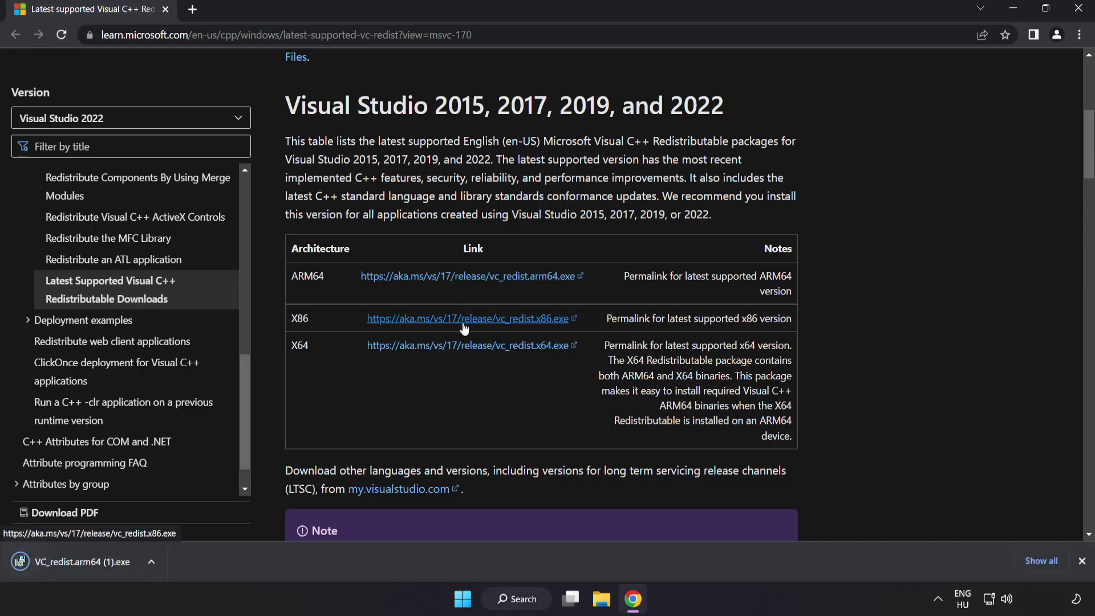
{"action": "left_click", "coordinate": [469, 350]}
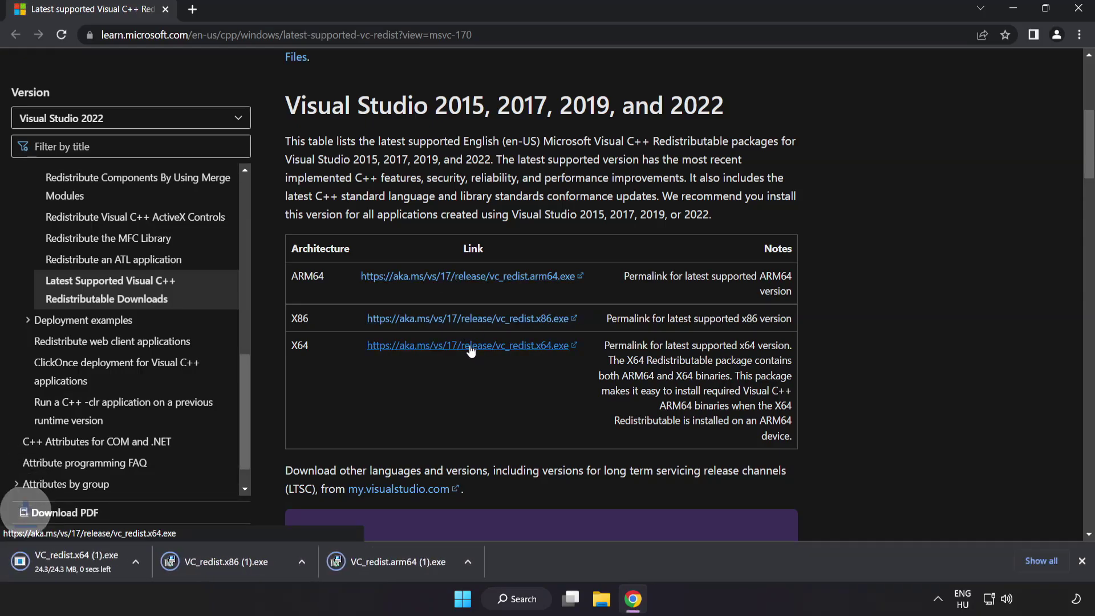
Step: Run the ARM64 Visual C++ installer, agree to the terms, install, and dismiss its failure message
{"action": "left_click", "coordinate": [412, 563]}
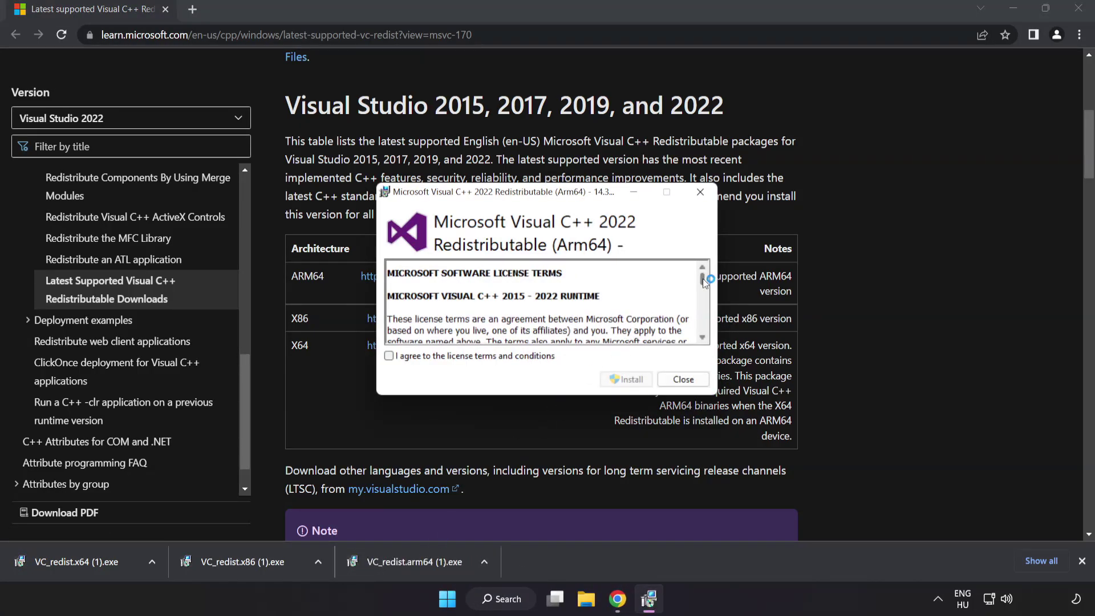
{"action": "left_click_drag", "start_coordinate": [703, 278], "coordinate": [702, 337]}
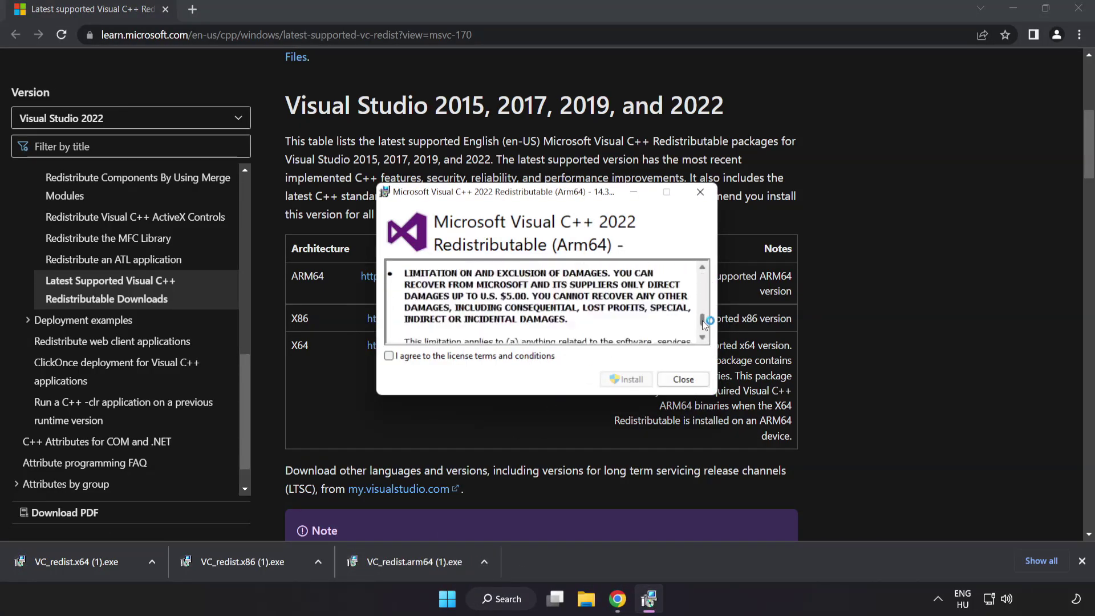
{"action": "left_click", "coordinate": [390, 356]}
{"action": "left_click", "coordinate": [624, 382]}
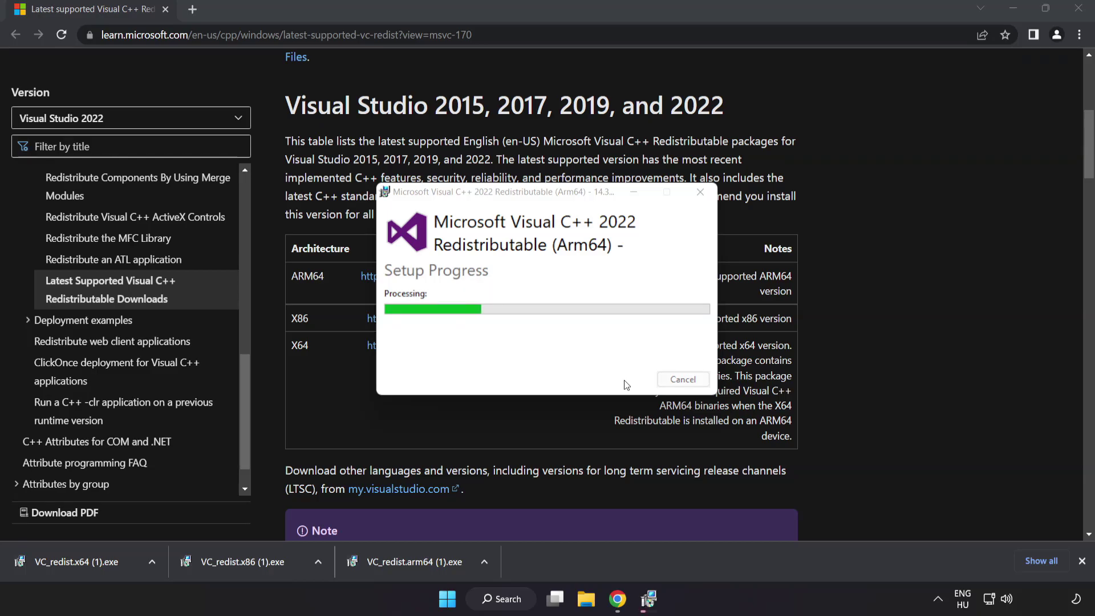
{"action": "left_click", "coordinate": [683, 381]}
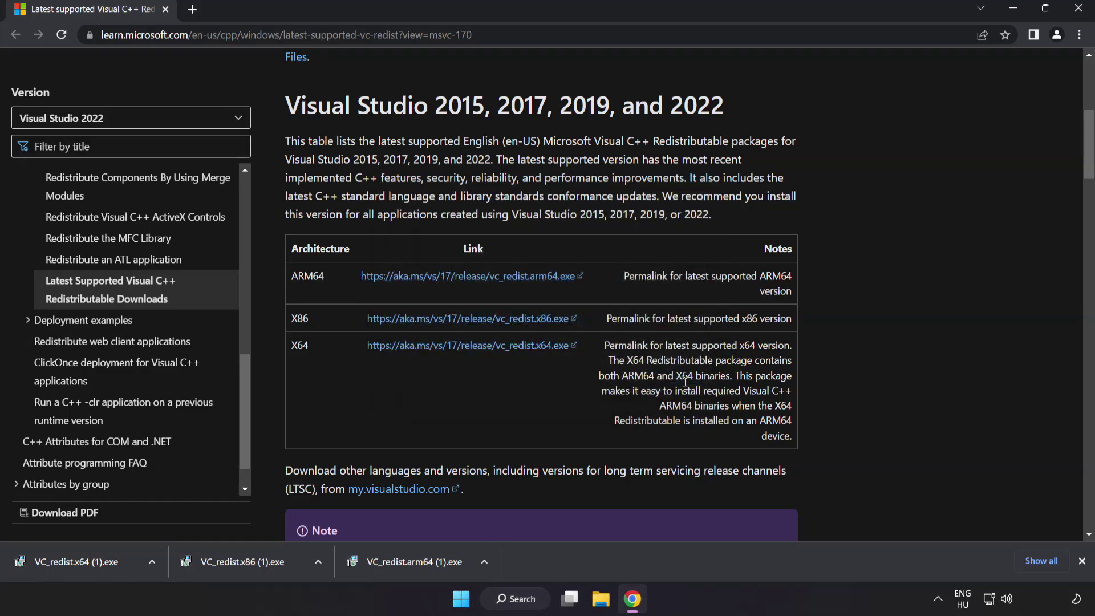
Step: Run the x86 and x64 installers, closing the x86 success and x64 reboot-pending dialogs
{"action": "left_click", "coordinate": [246, 563]}
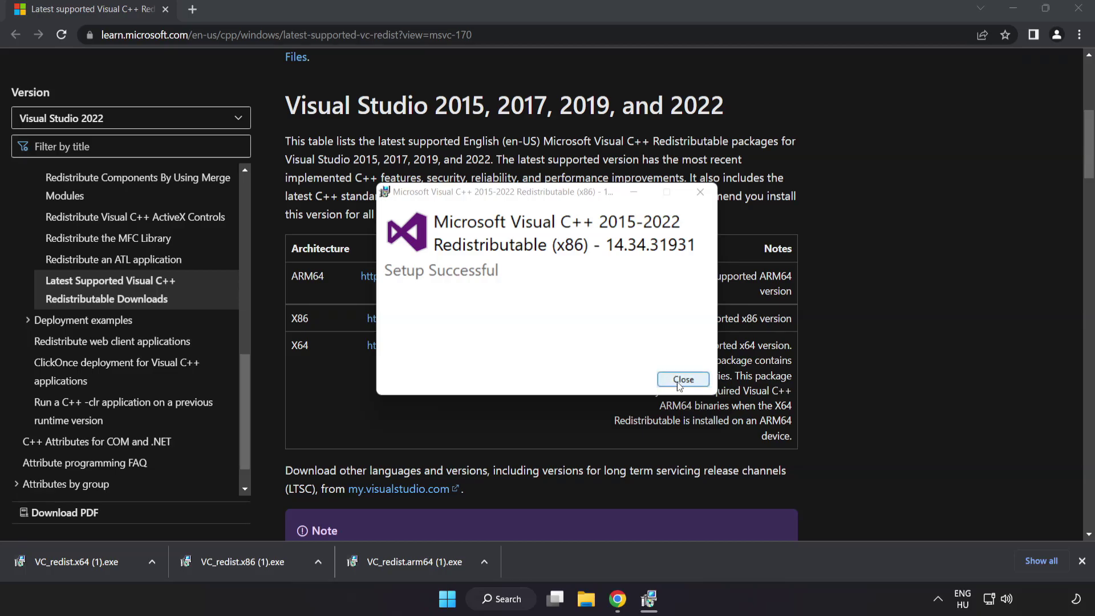
{"action": "left_click", "coordinate": [683, 379]}
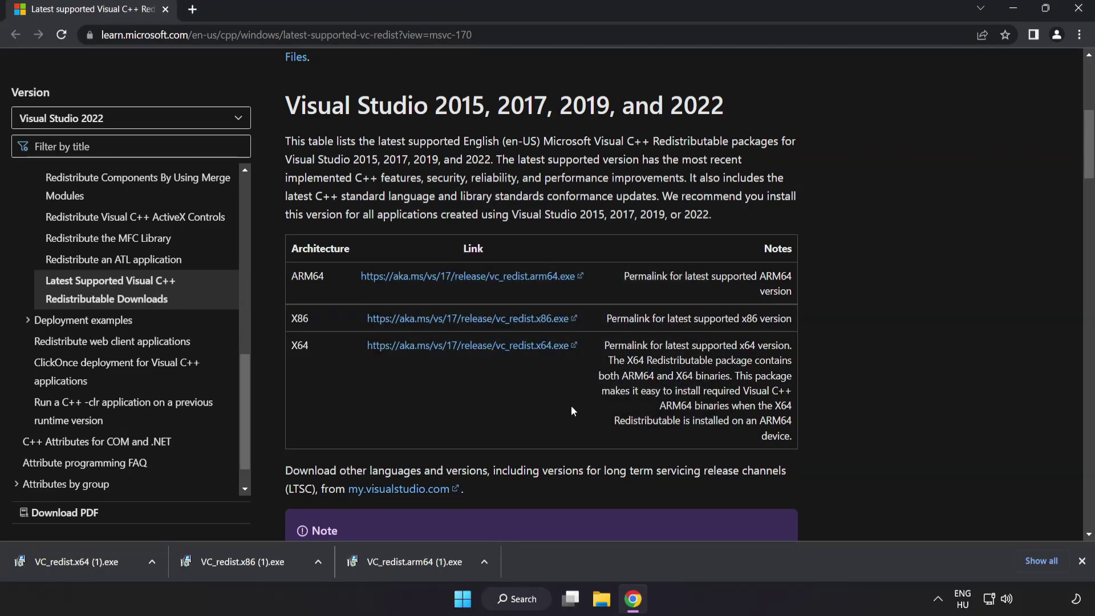
{"action": "left_click", "coordinate": [98, 559]}
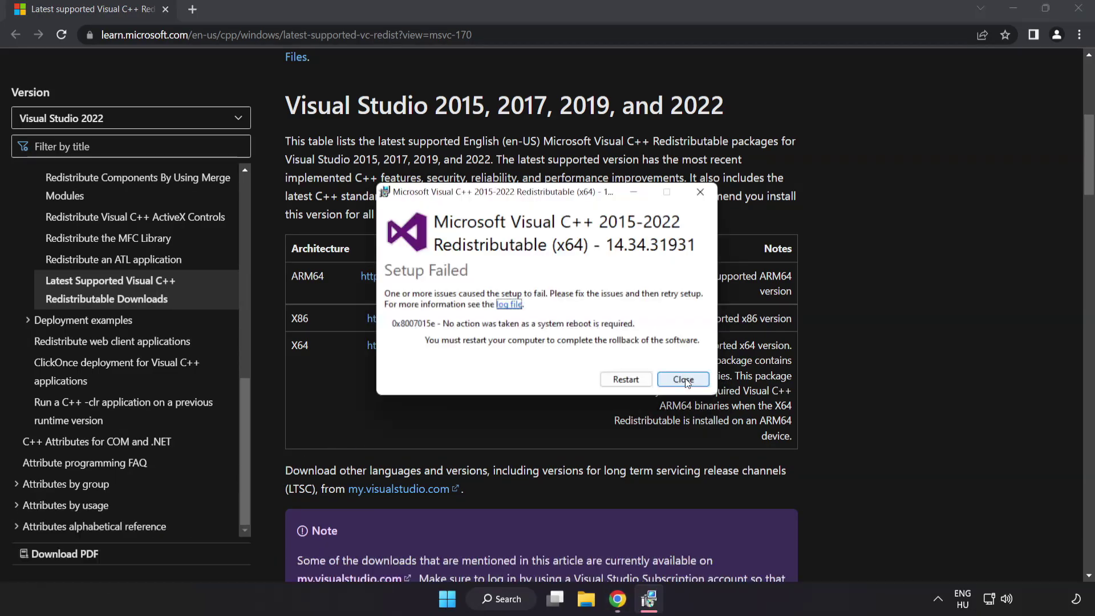
{"action": "left_click", "coordinate": [685, 380]}
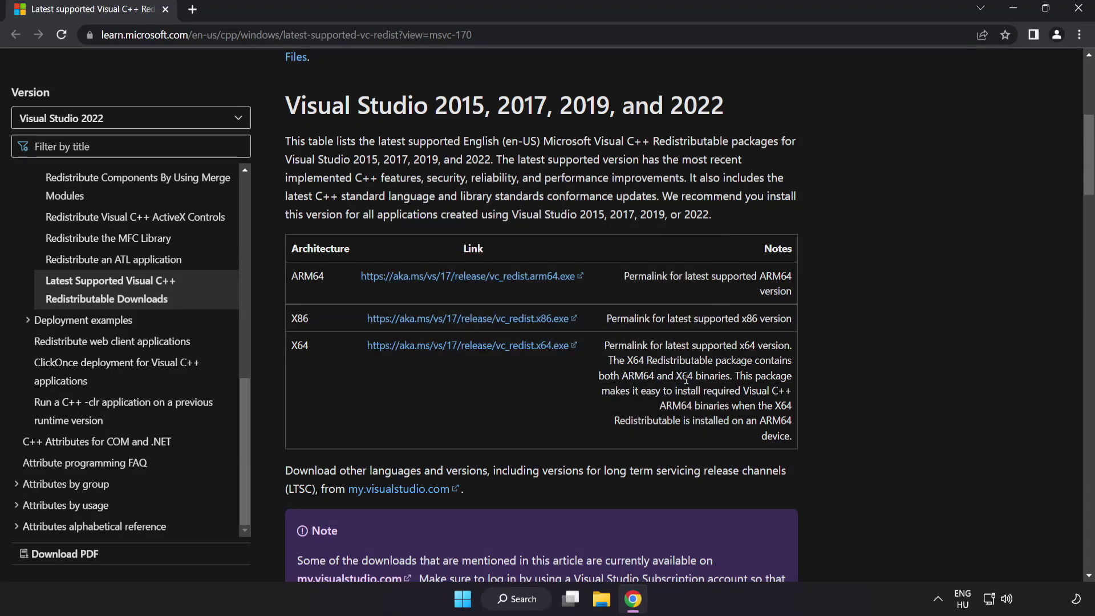
Step: Close Chrome and launch Command Prompt as administrator by searching 'cmd'
{"action": "left_click", "coordinate": [1077, 12]}
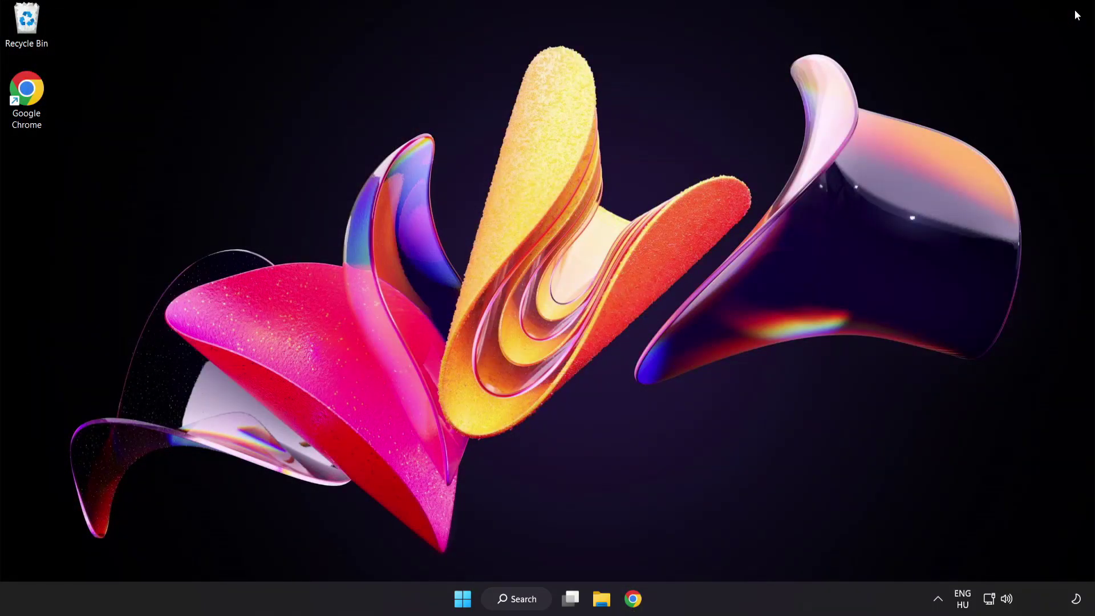
{"action": "left_click", "coordinate": [516, 602]}
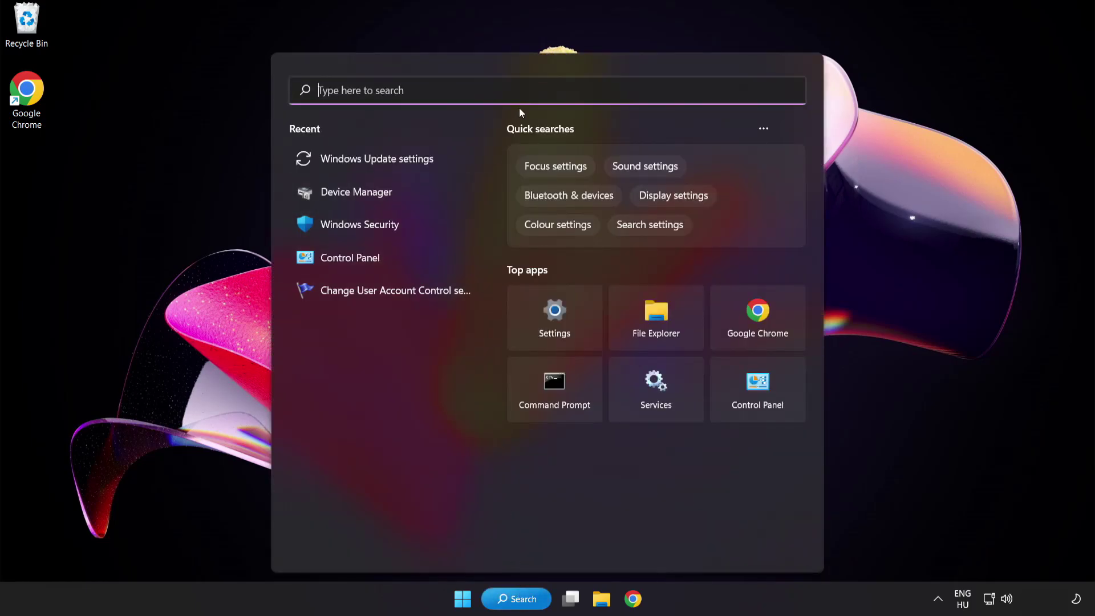
{"action": "type", "text": "cmd"}
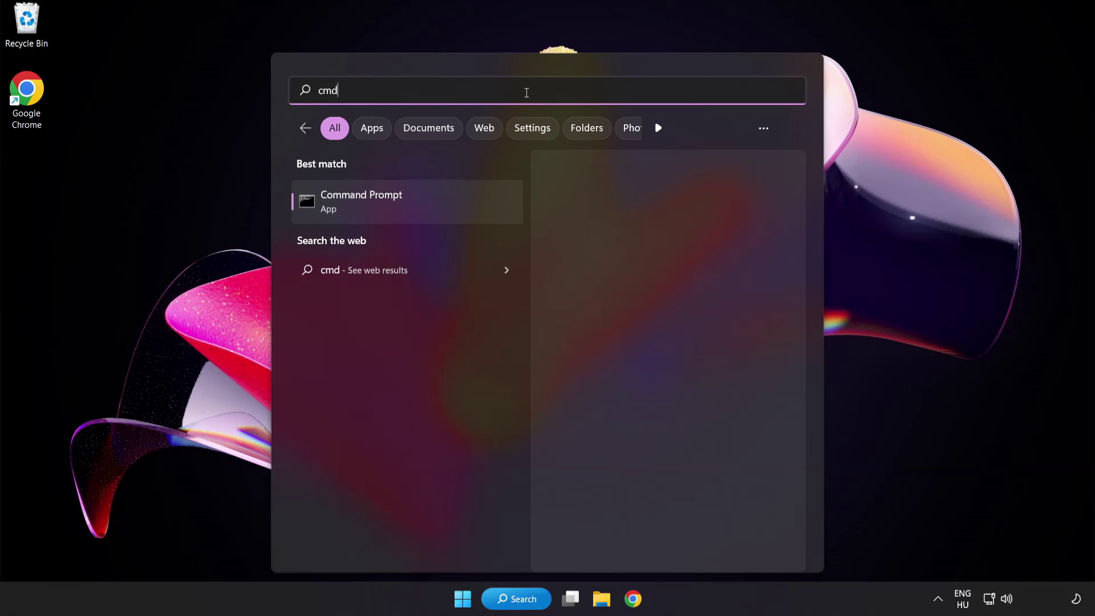
{"action": "right_click", "coordinate": [412, 210]}
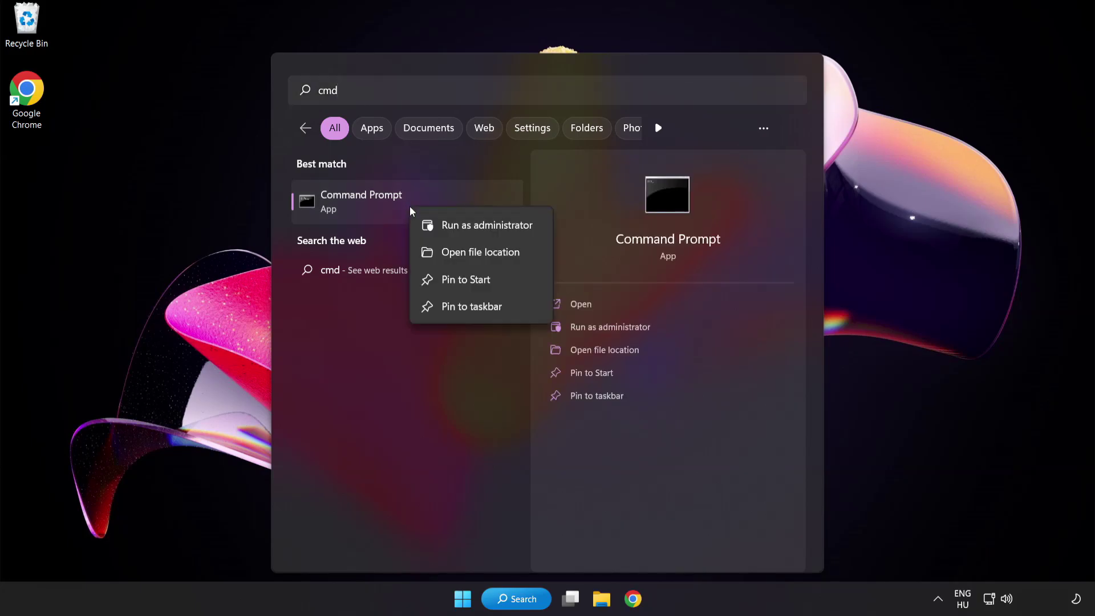
{"action": "left_click", "coordinate": [462, 229]}
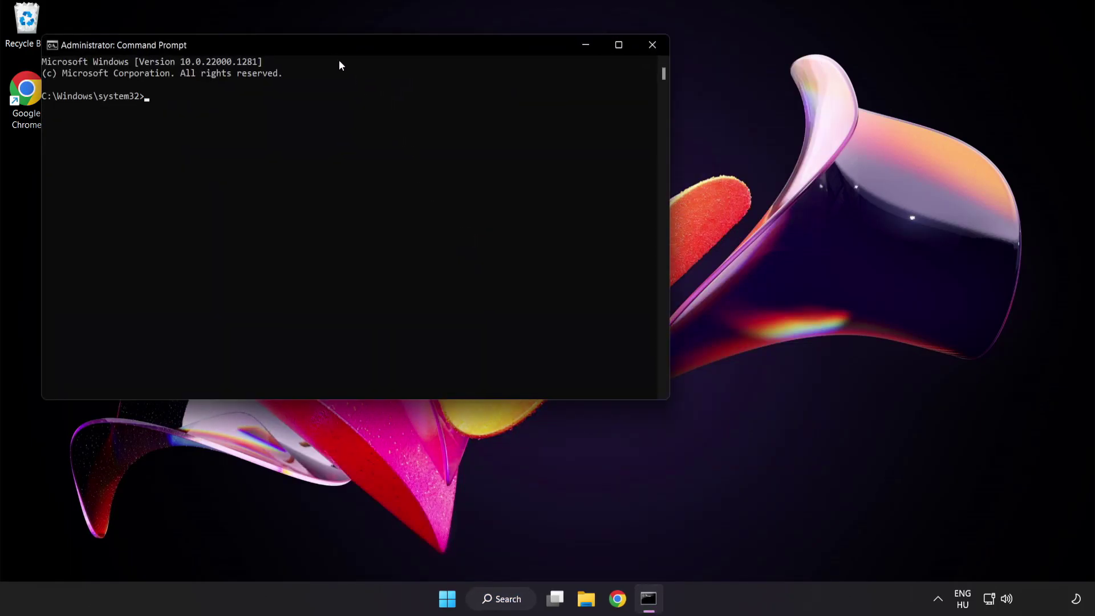
Step: Run sfc /scannow and close the window once no integrity violations are reported
{"action": "left_click_drag", "start_coordinate": [312, 46], "coordinate": [476, 107]}
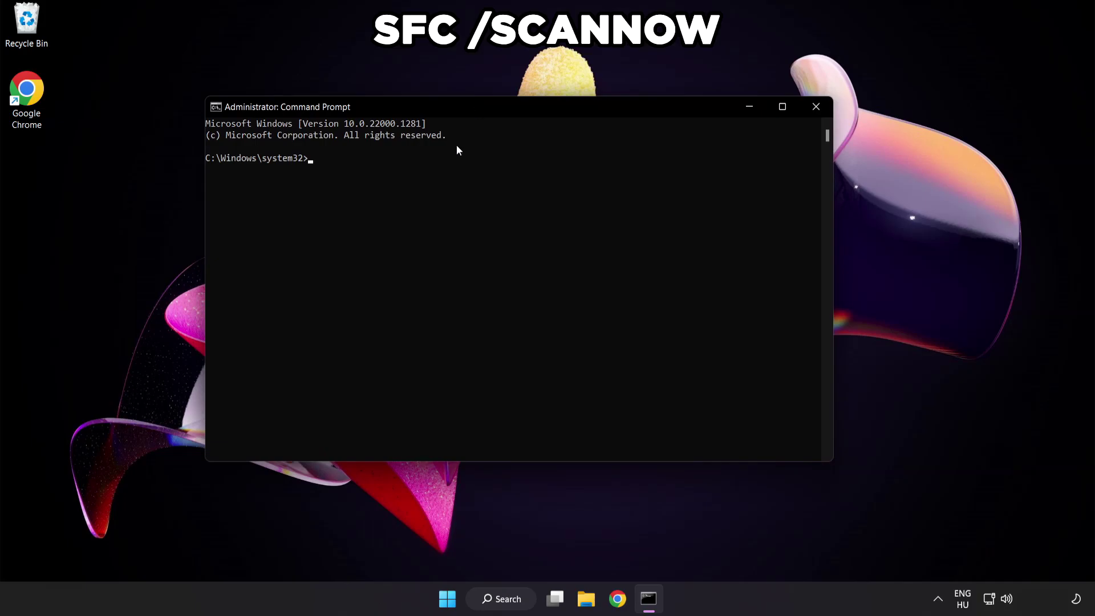
{"action": "type", "text": "sfc /s"}
{"action": "type", "text": "cannow"}
{"action": "key", "text": "Return"}
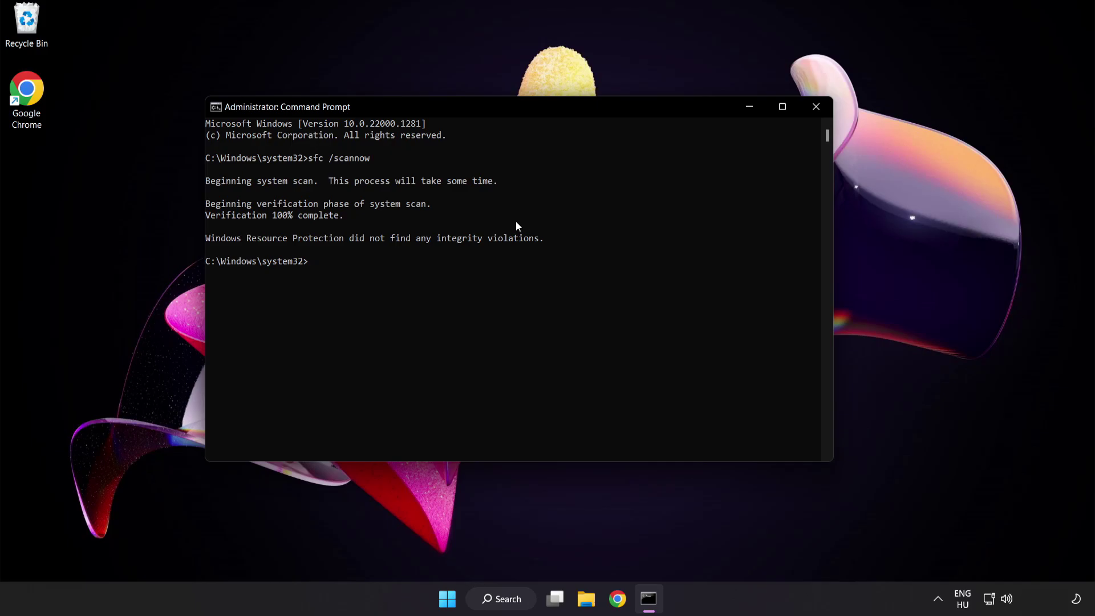
{"action": "left_click", "coordinate": [815, 108]}
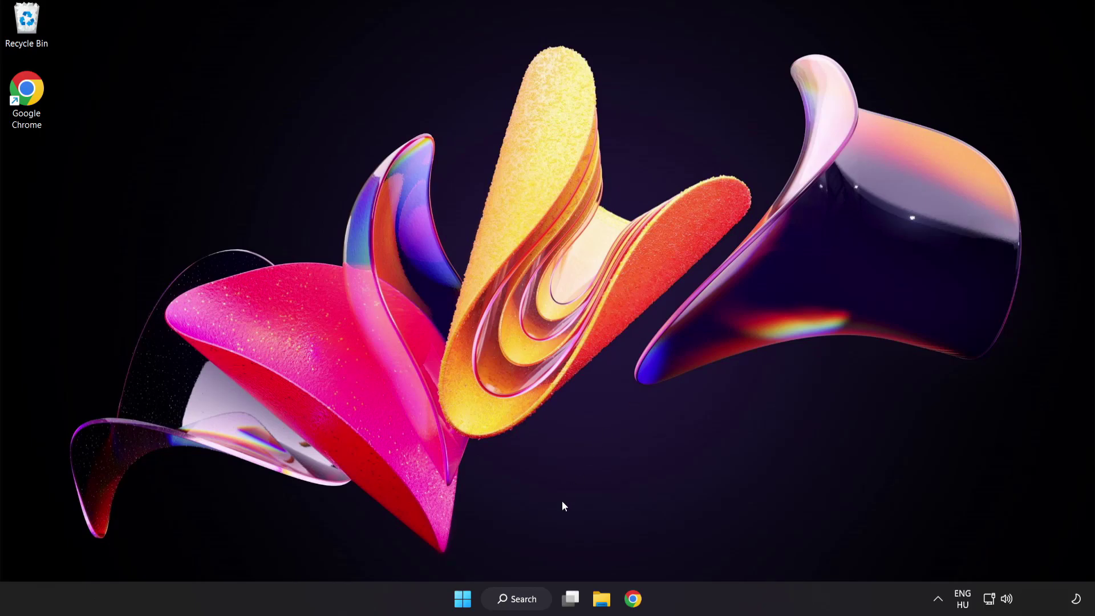
Step: Show the Start menu's power choices so Restart is available
{"action": "key", "text": "super"}
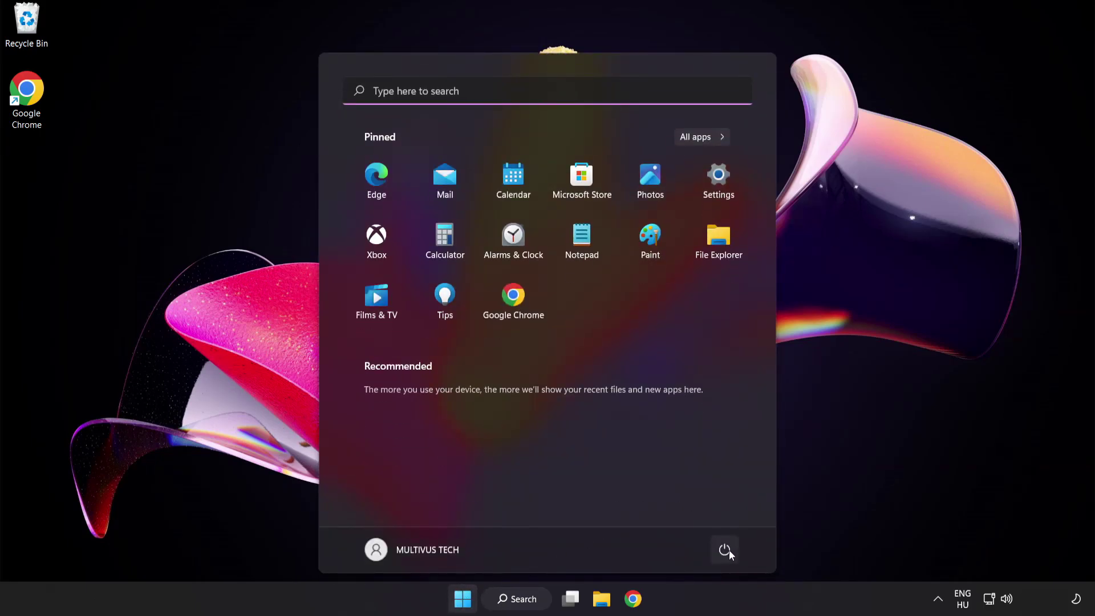
{"action": "left_click", "coordinate": [727, 549]}
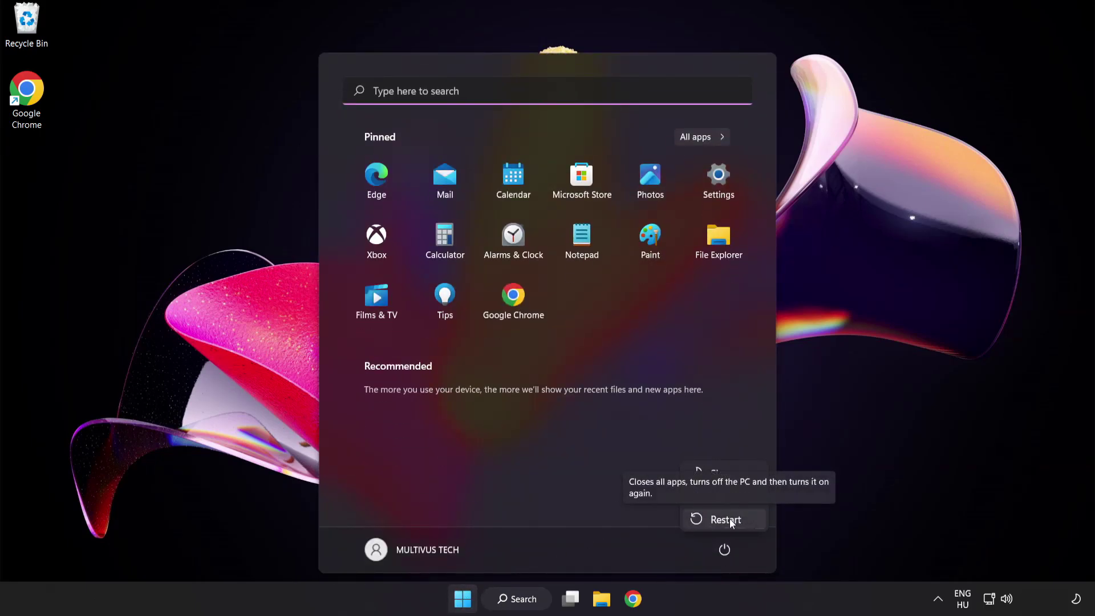